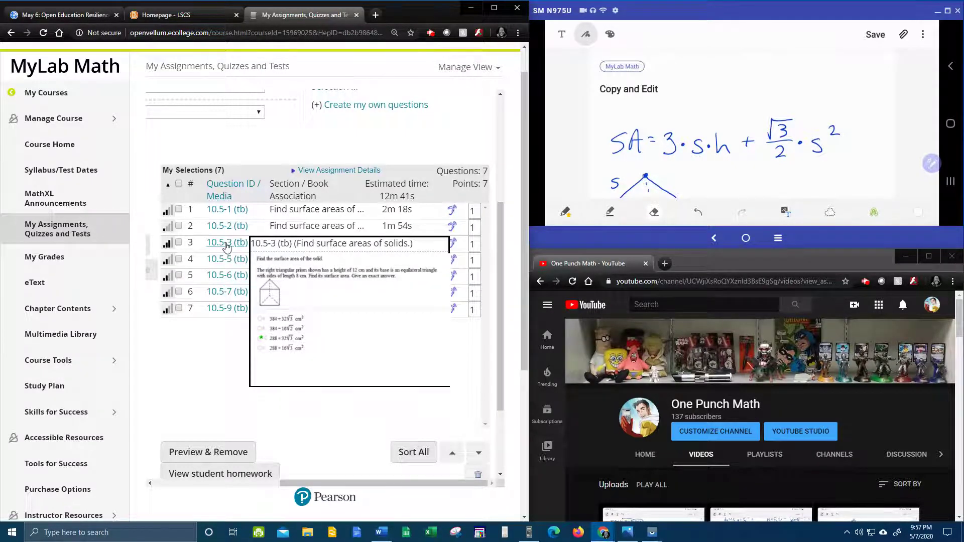
Preview homework question 10.5-3 and reload it several times to check whether its numbers change.
click(227, 244)
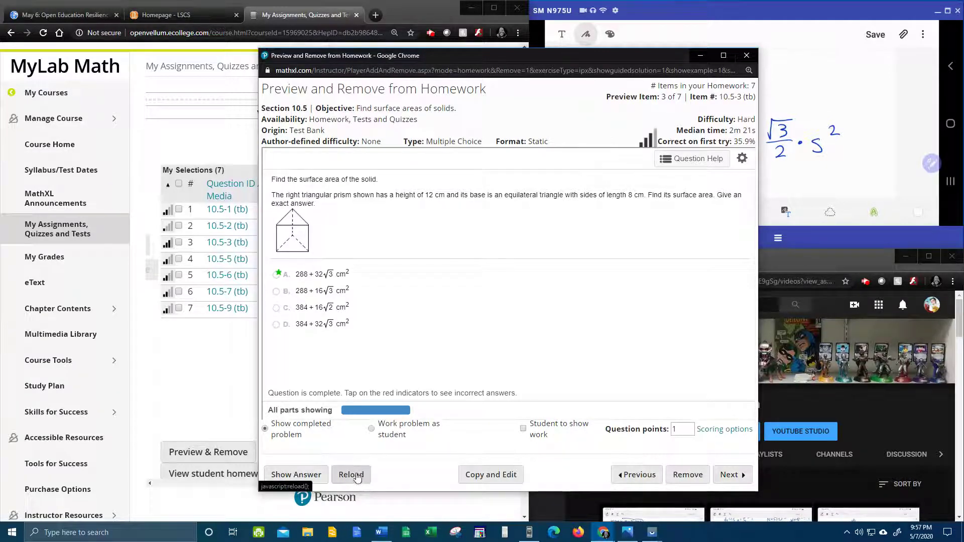
click(355, 476)
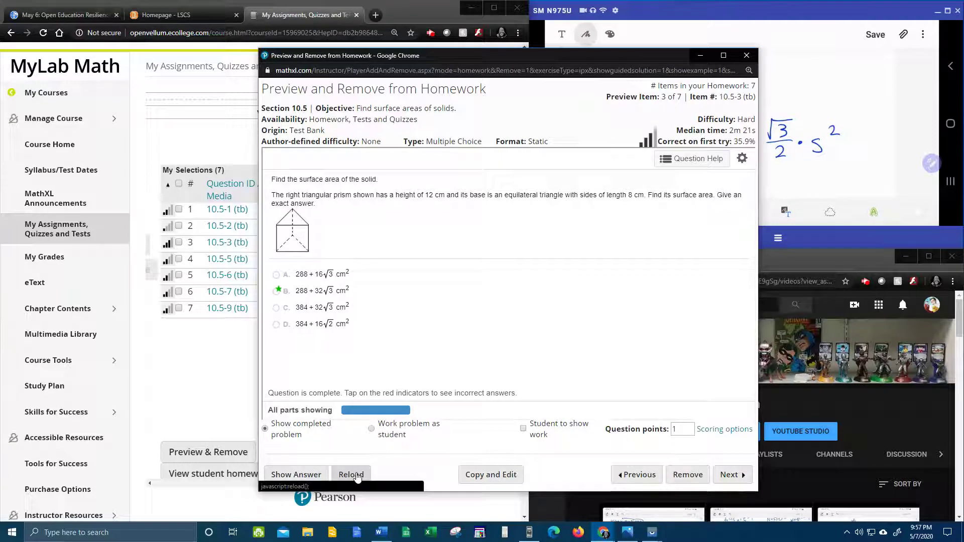
click(355, 475)
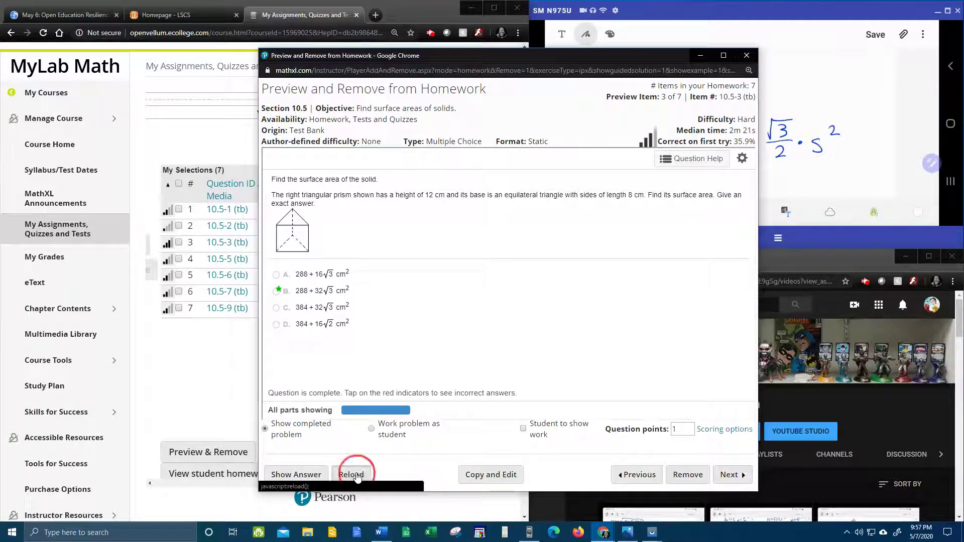
click(356, 475)
click(357, 475)
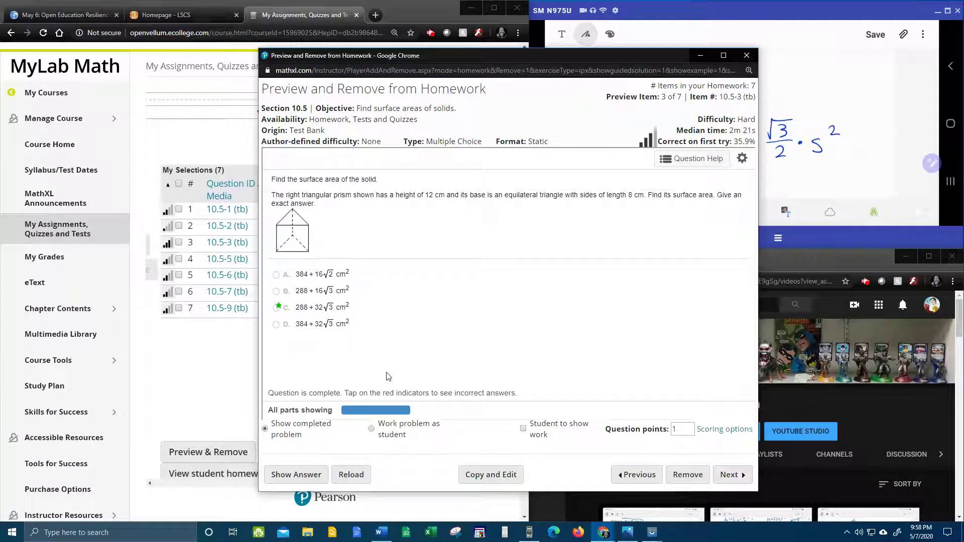
Open an editable copy of the prism question and display its algorithmic values list.
click(493, 475)
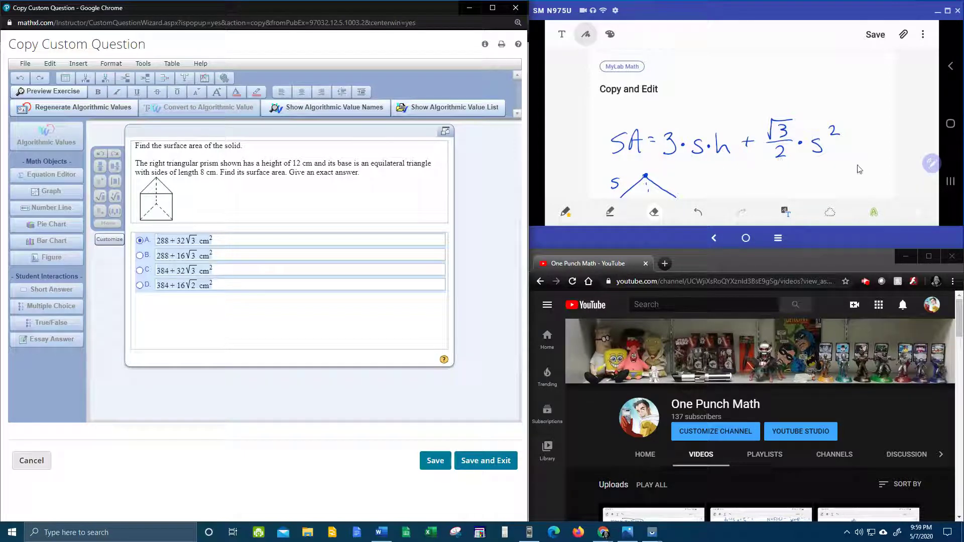
scroll(872, 140, down, 3)
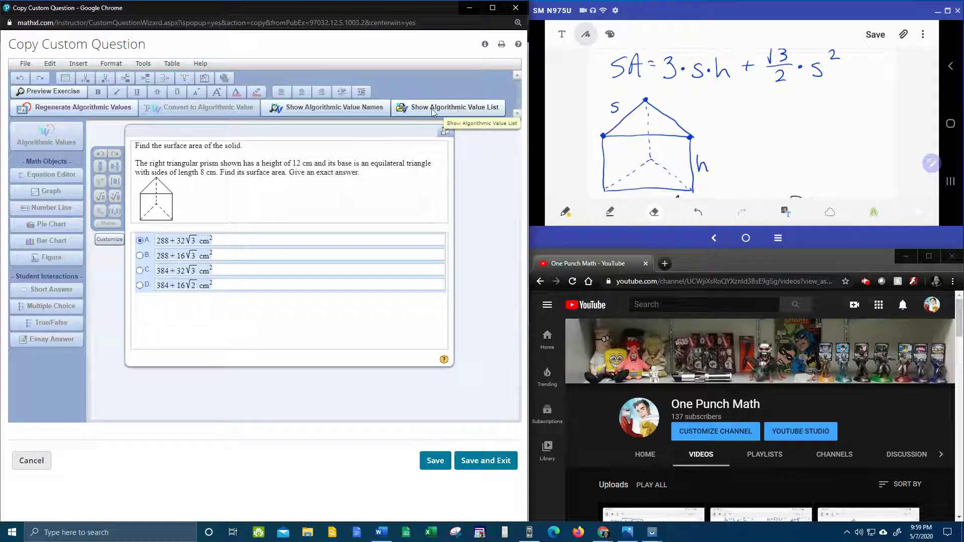
click(455, 109)
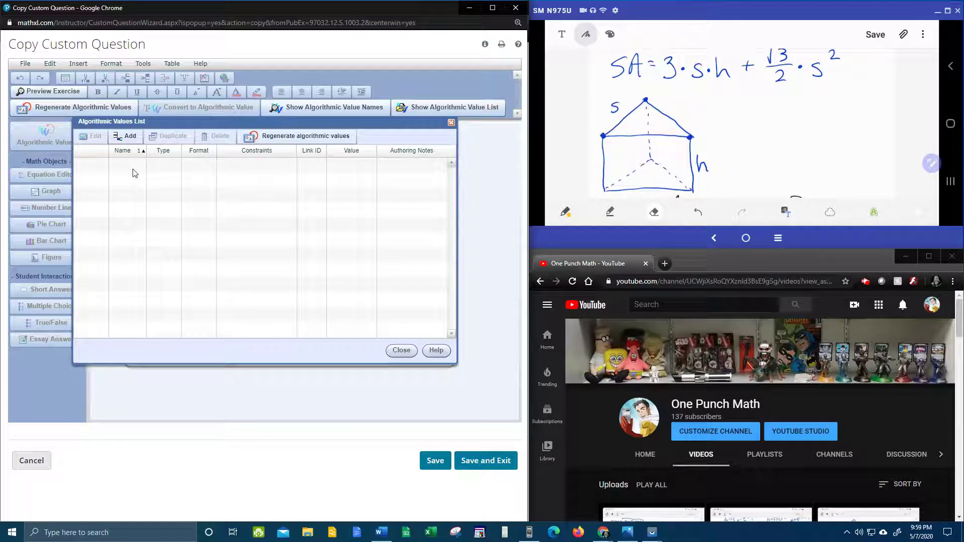
drag(217, 124, 239, 152)
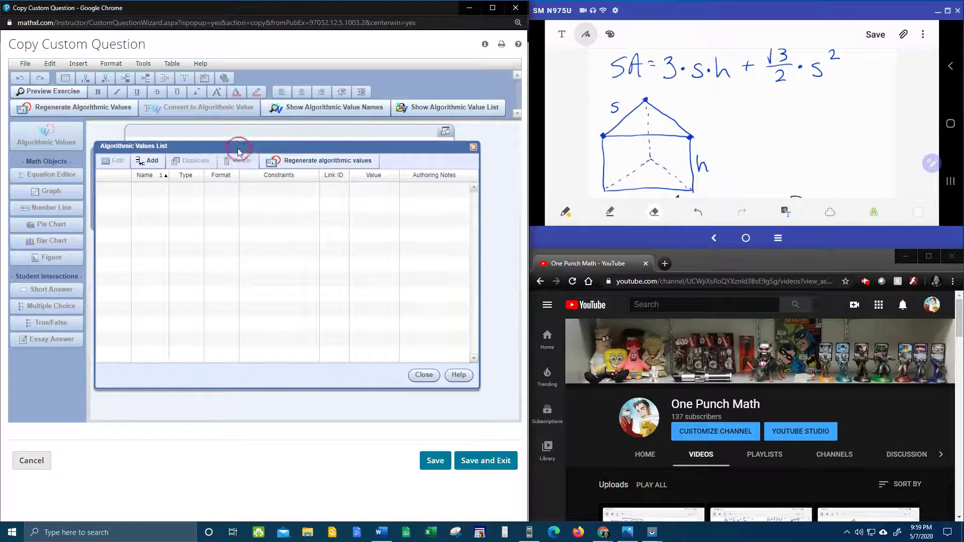
Add an integer algorithmic value named s with the constraint = 4.
click(149, 161)
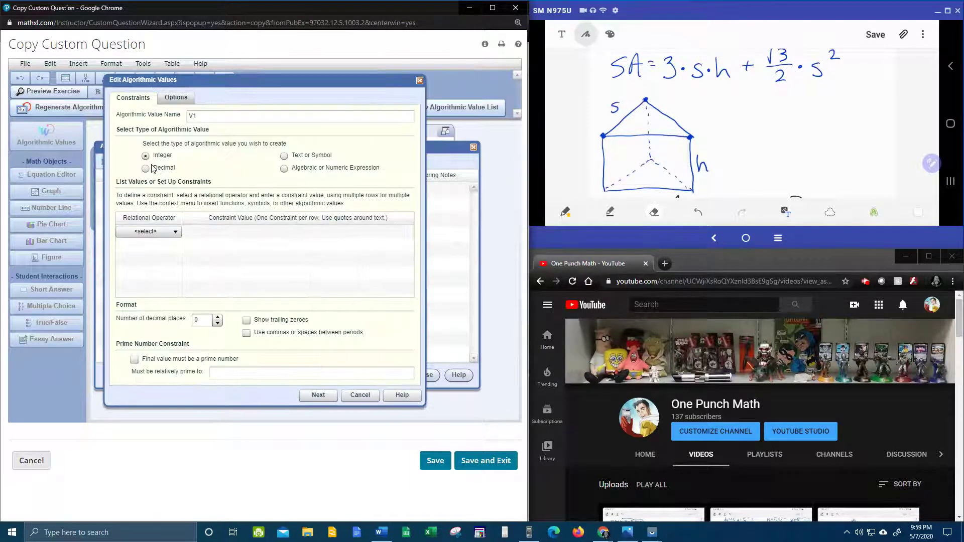
double_click(191, 116)
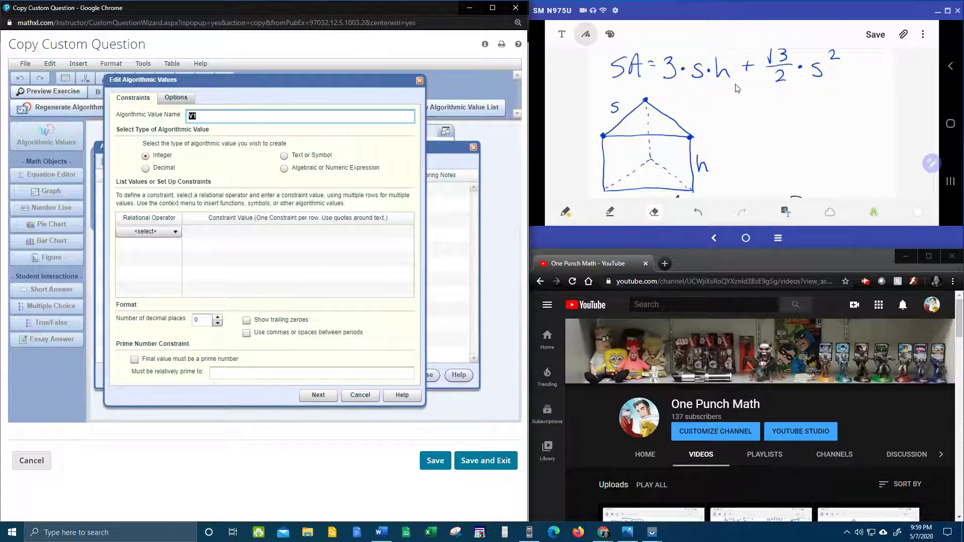
text(s)
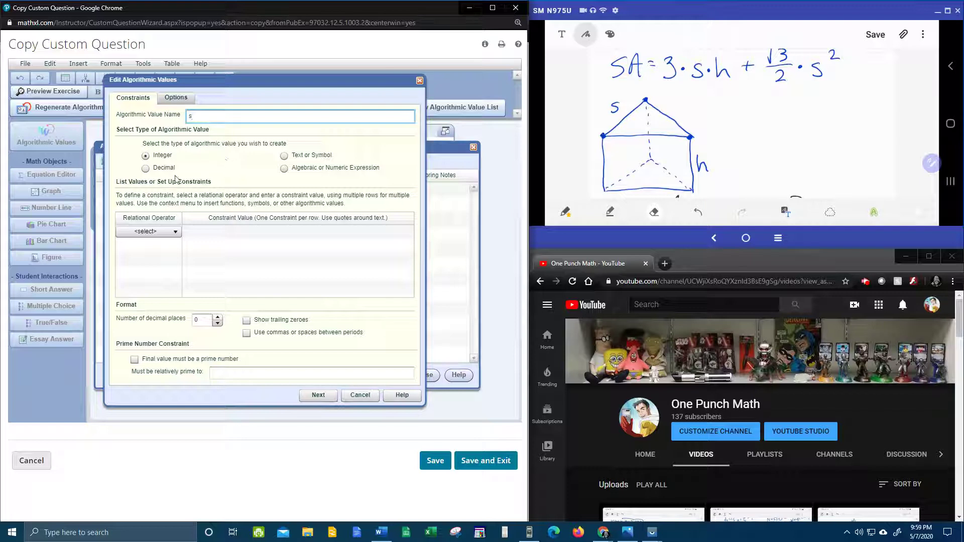
click(159, 232)
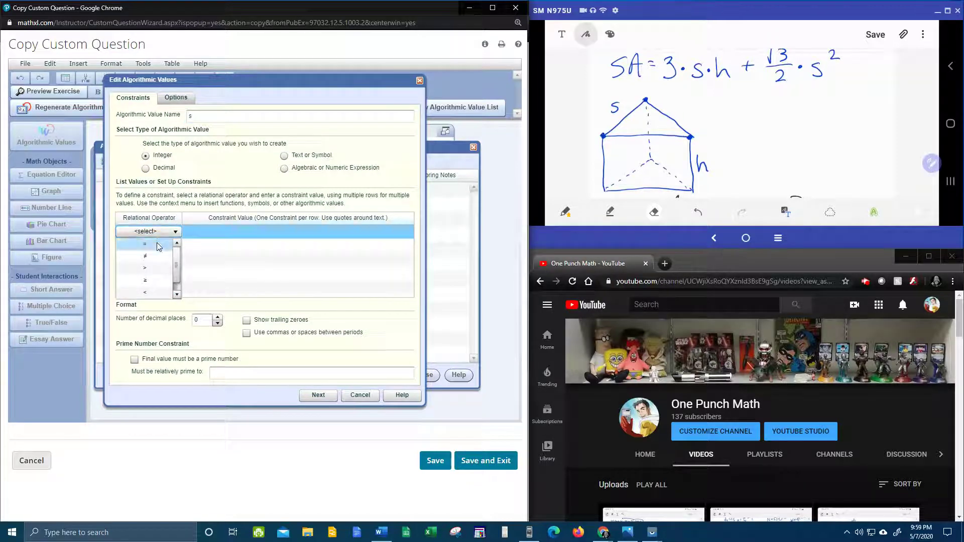
click(151, 244)
click(198, 233)
text(4)
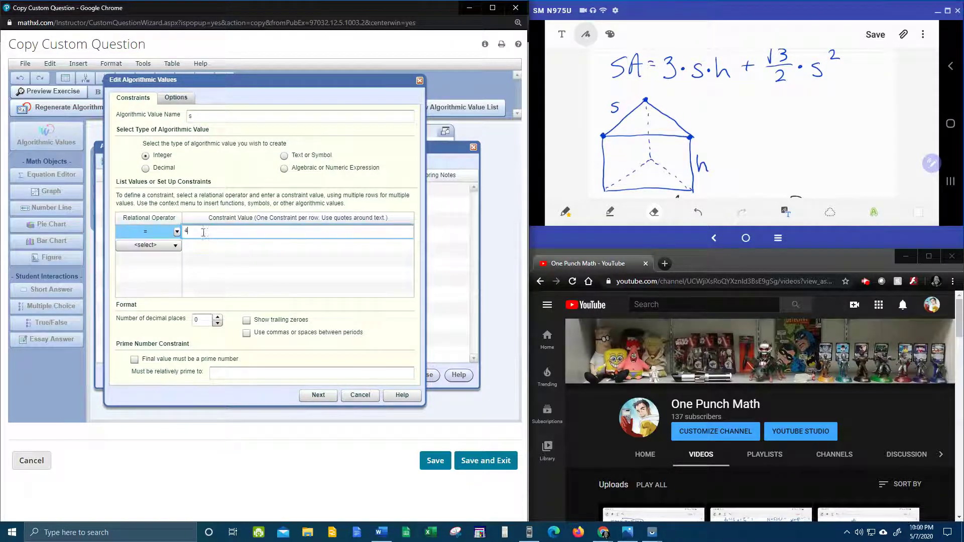
Add the constraints = 6 and = 8 as further allowed values for s.
click(201, 241)
click(169, 246)
scroll(145, 269, up, 2)
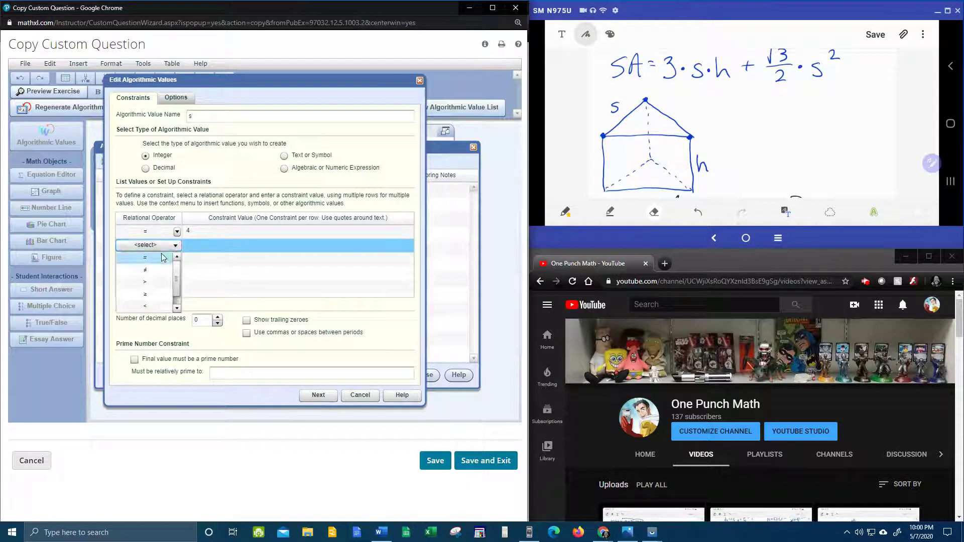
click(146, 256)
click(203, 247)
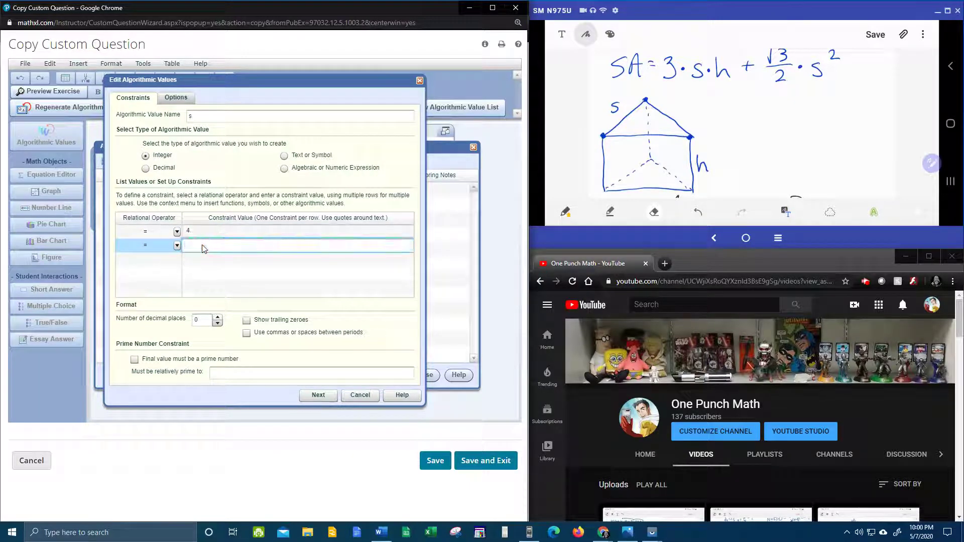
text(6)
click(151, 260)
click(151, 260)
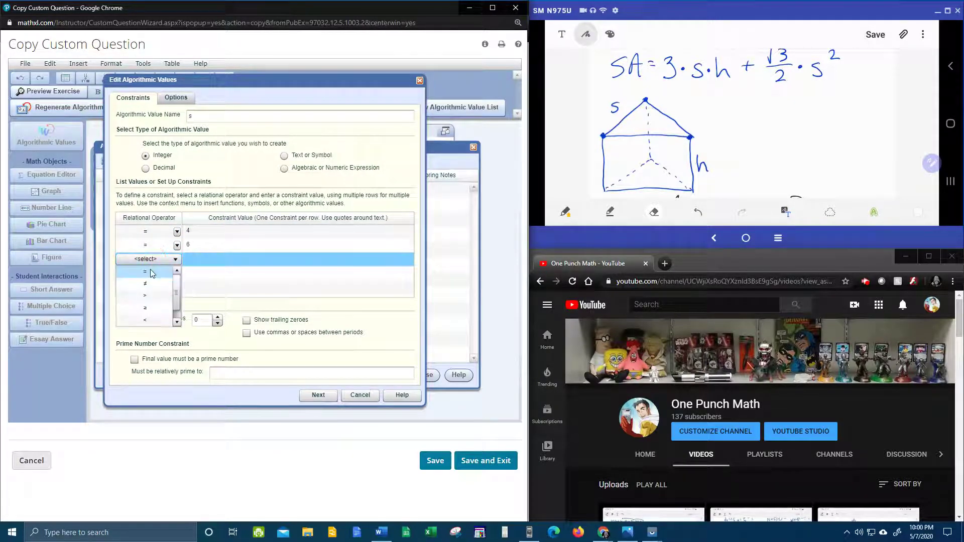
click(150, 273)
click(211, 261)
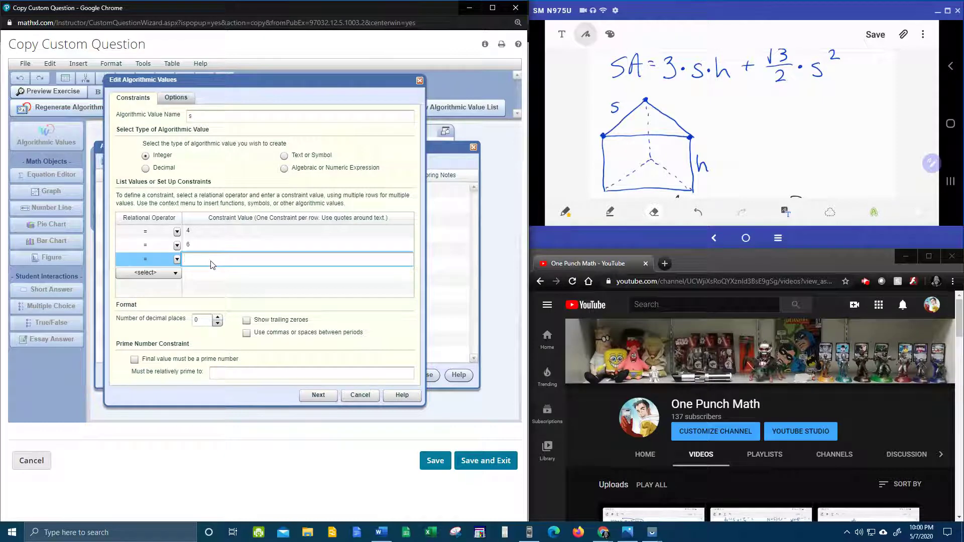
text(8)
Add a fourth constraint to s that allows the value 10.
click(156, 273)
click(156, 274)
click(156, 287)
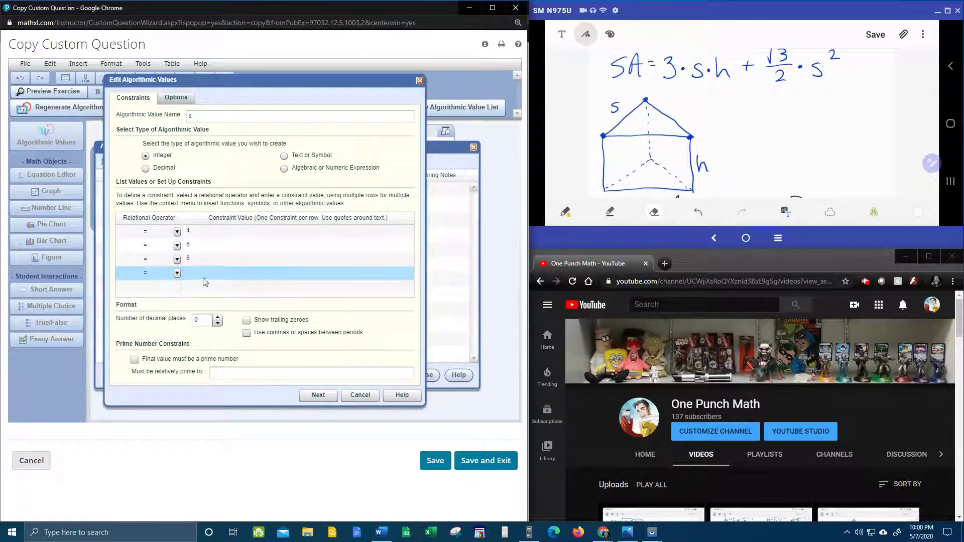
click(201, 275)
text(1)
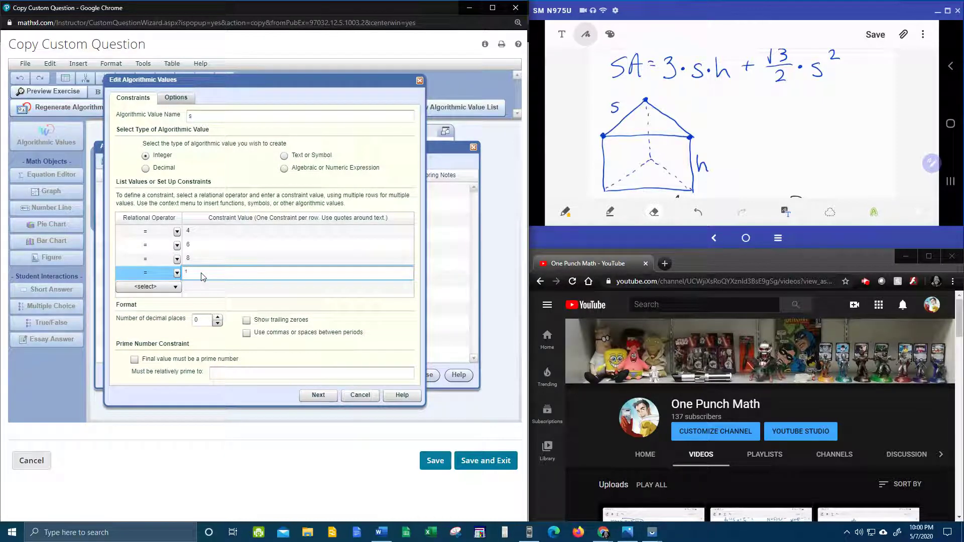
text(0)
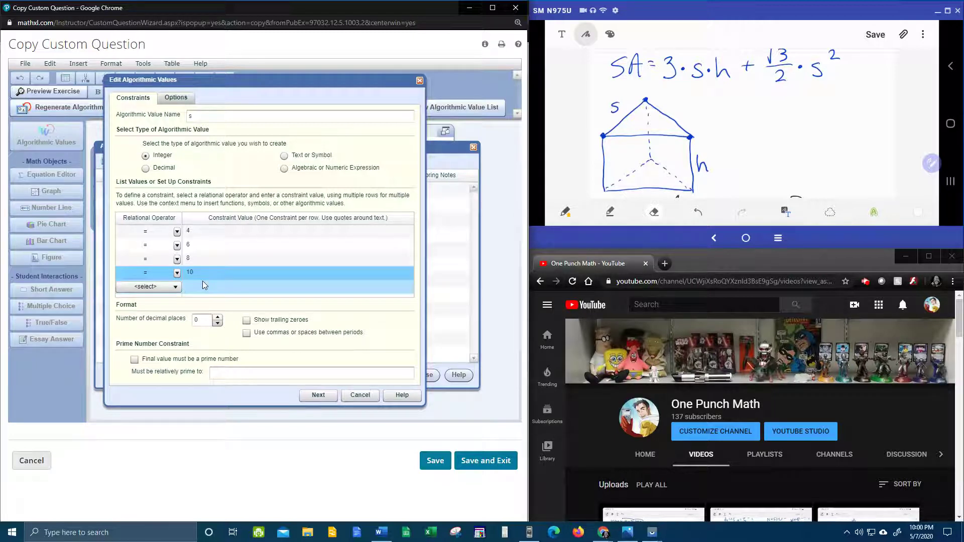
Finish defining s and regenerate the algorithmic values to test it.
mouse_move(203, 281)
mouse_down()
mouse_move(199, 265)
mouse_move(210, 269)
mouse_up()
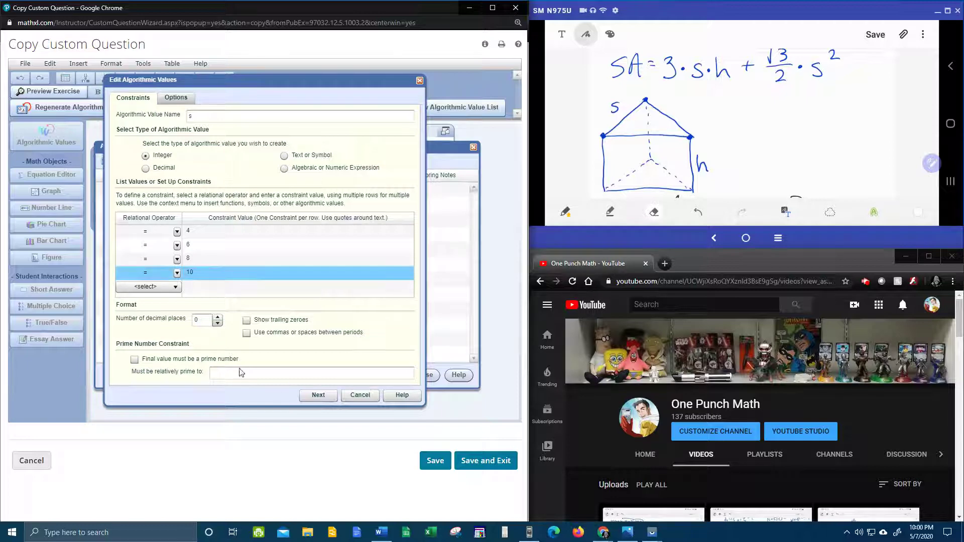
click(319, 396)
click(318, 396)
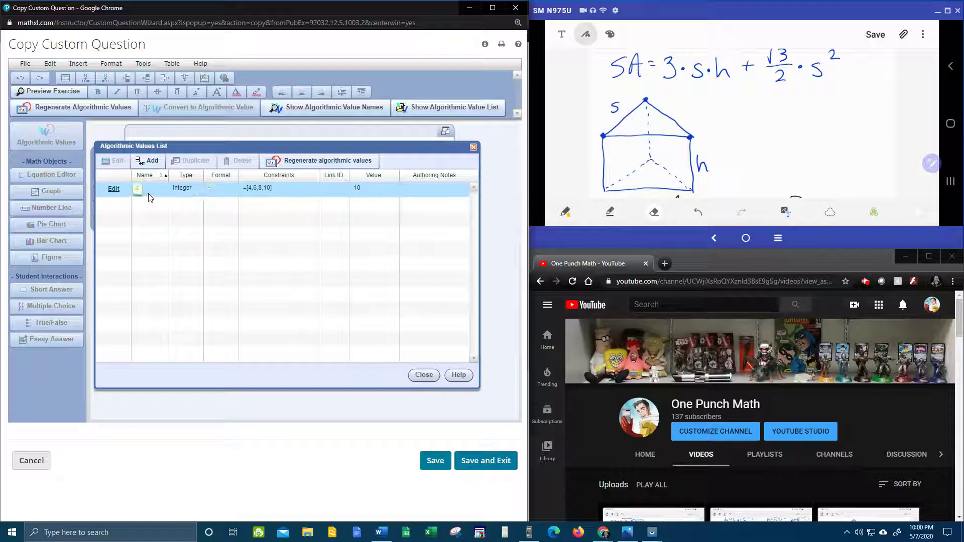
click(353, 164)
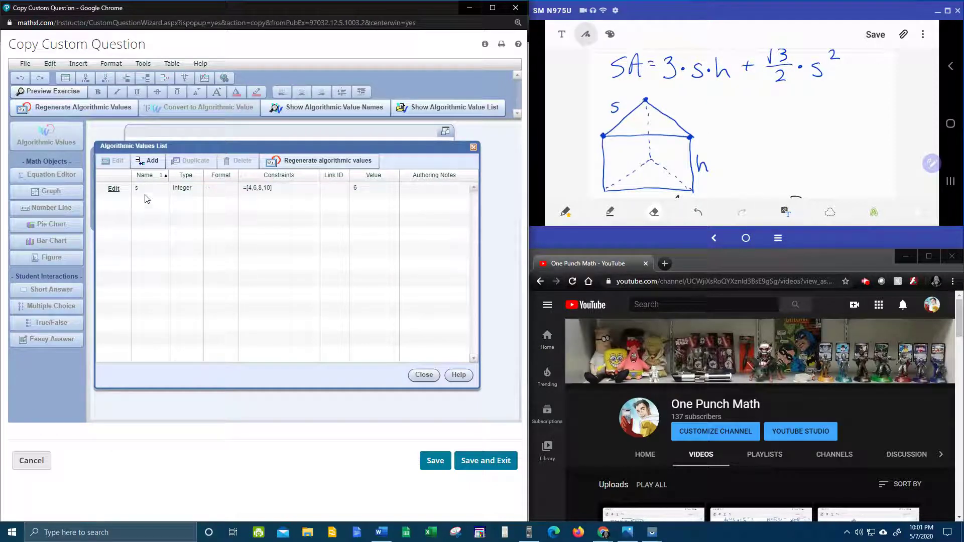
Add an integer algorithmic value named h with the lower-limit constraint ≥ 3.
click(147, 160)
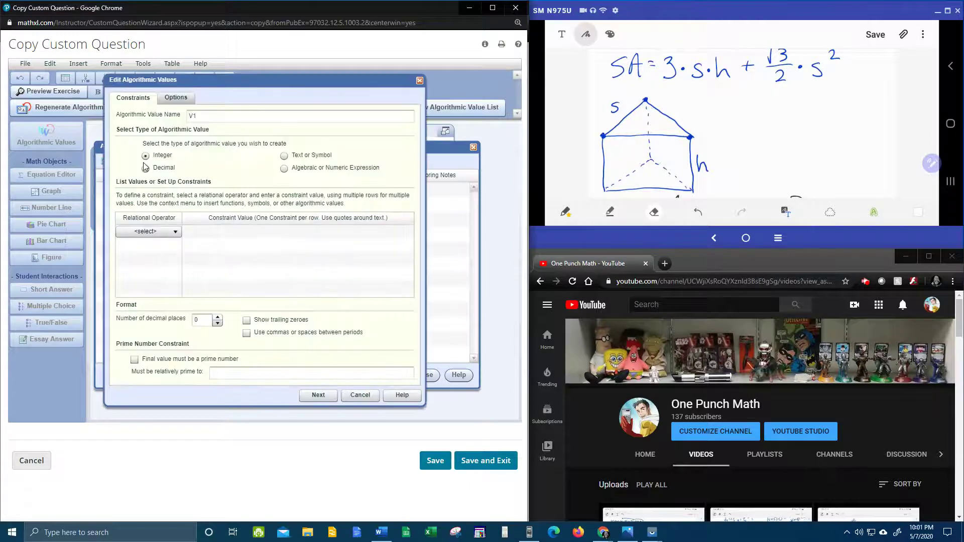
double_click(193, 116)
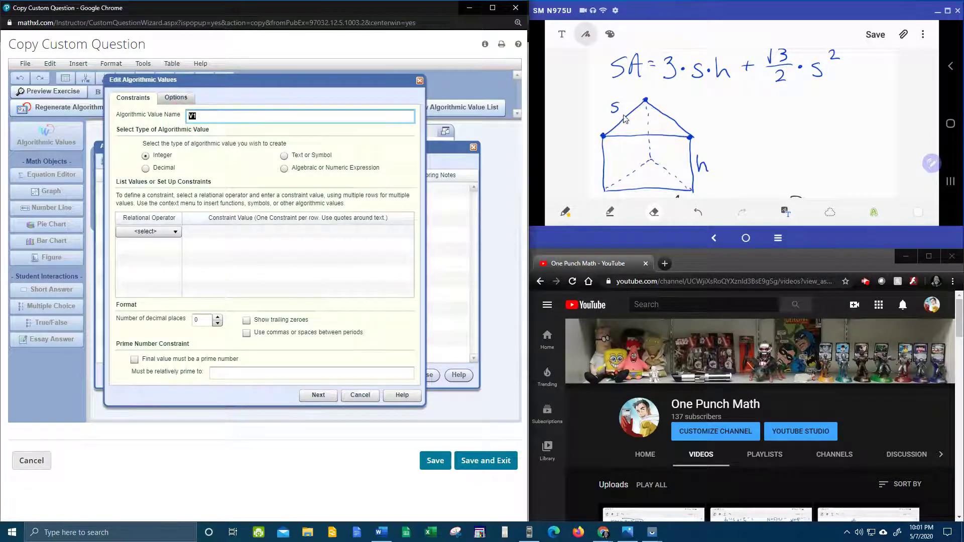
text(h)
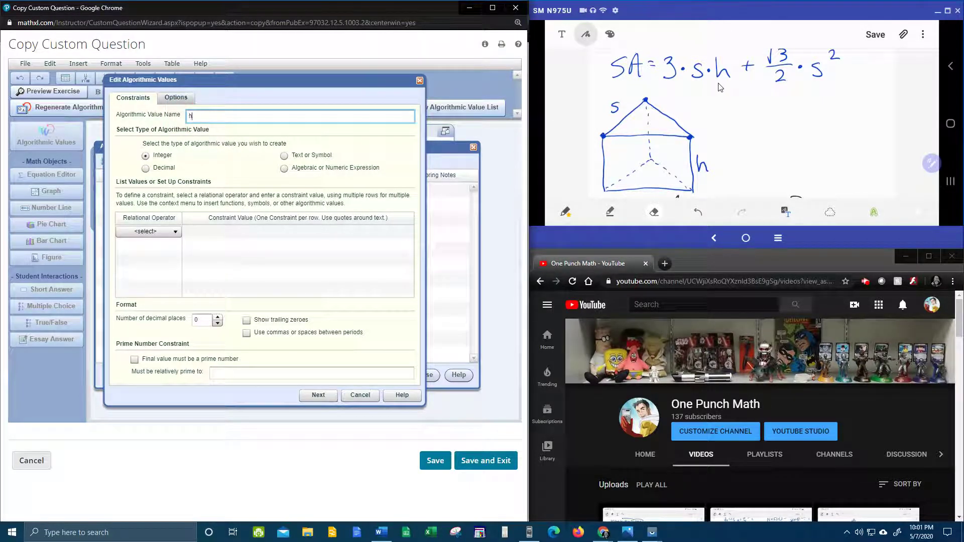
click(159, 230)
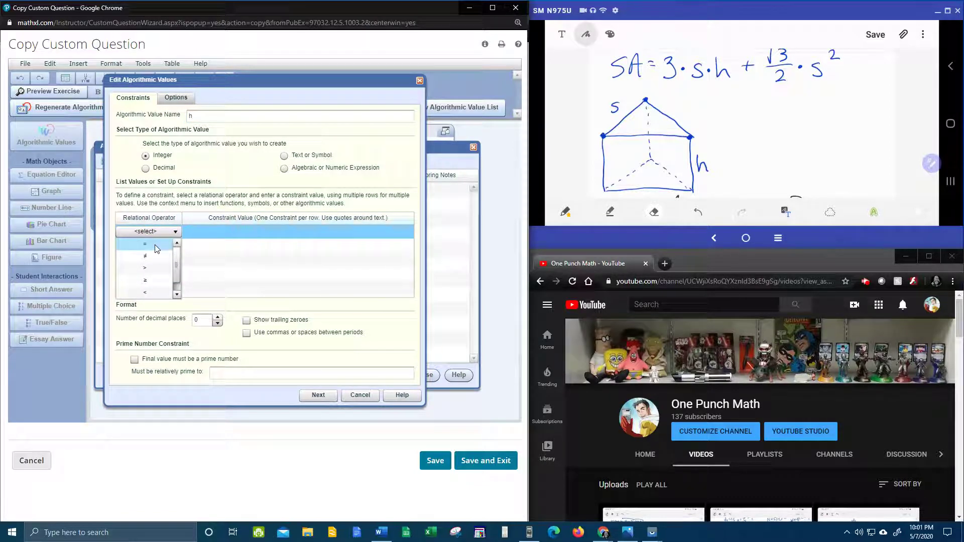
drag(180, 276, 179, 283)
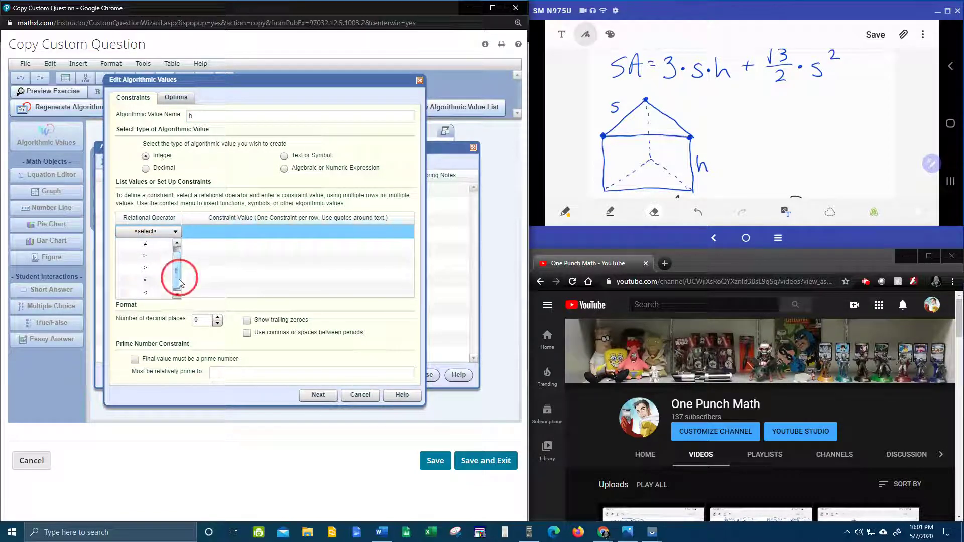
click(151, 270)
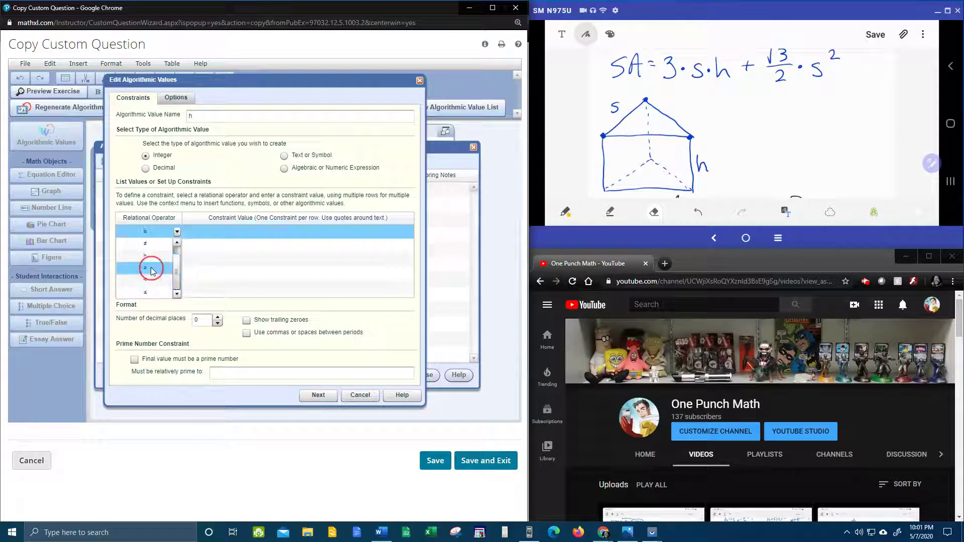
click(196, 232)
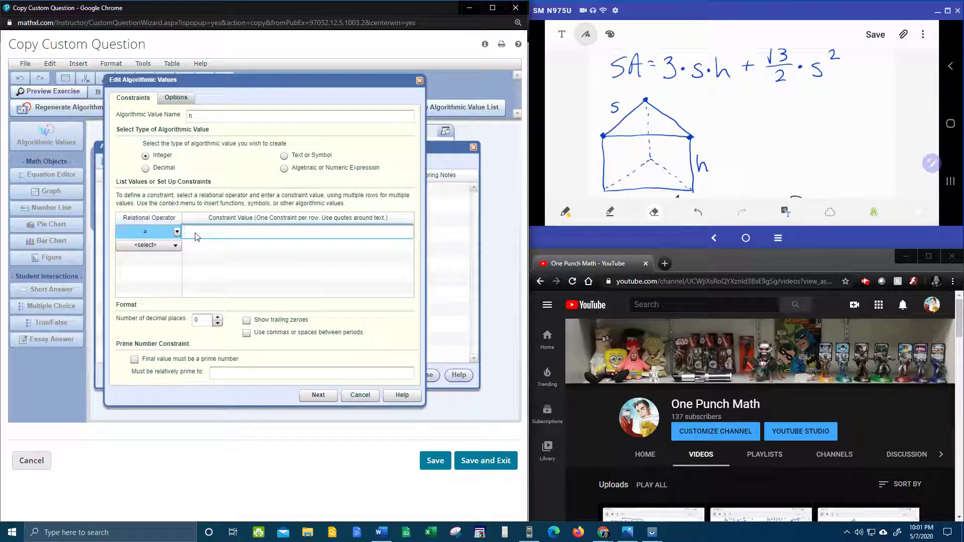
Add the upper-limit constraint ≤ 12 to h and finish defining the value.
click(149, 245)
click(151, 246)
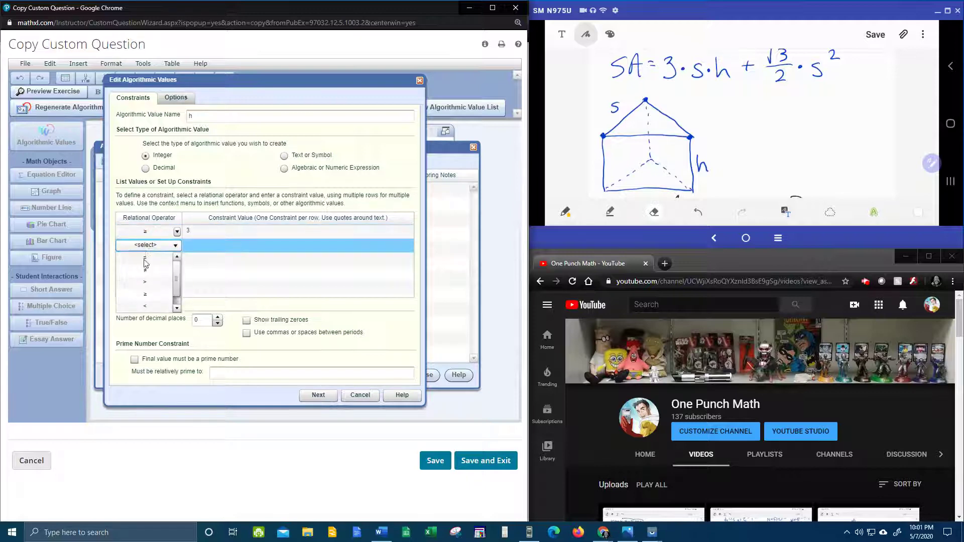
click(177, 304)
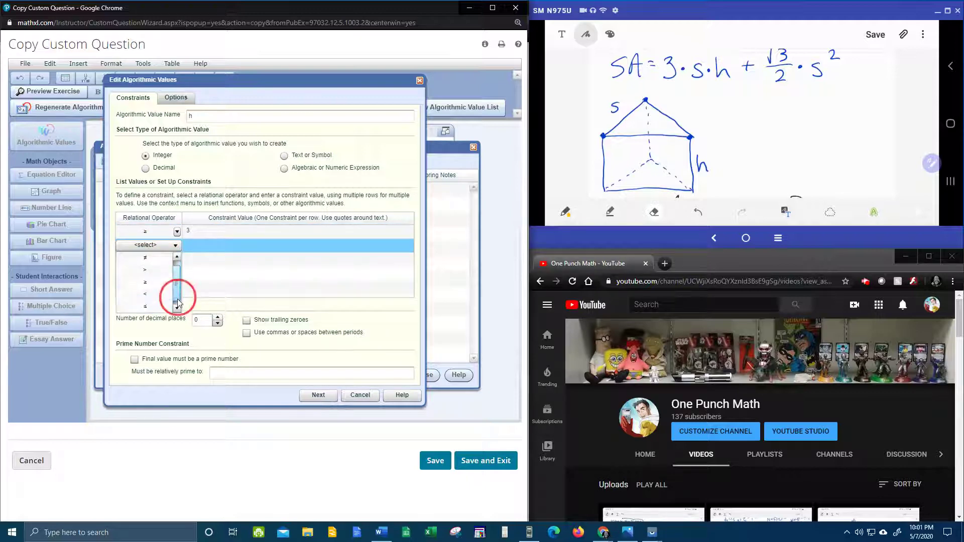
click(151, 305)
click(200, 245)
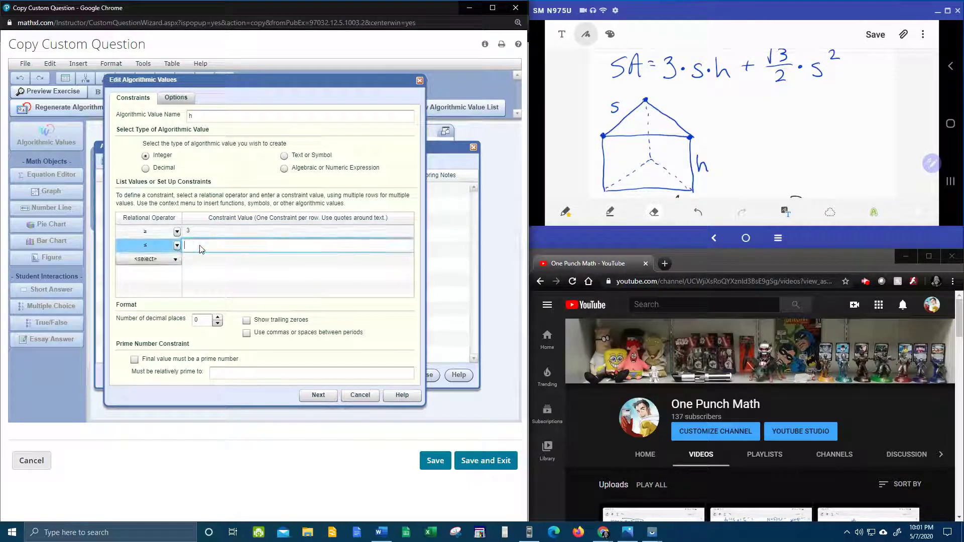
text(12)
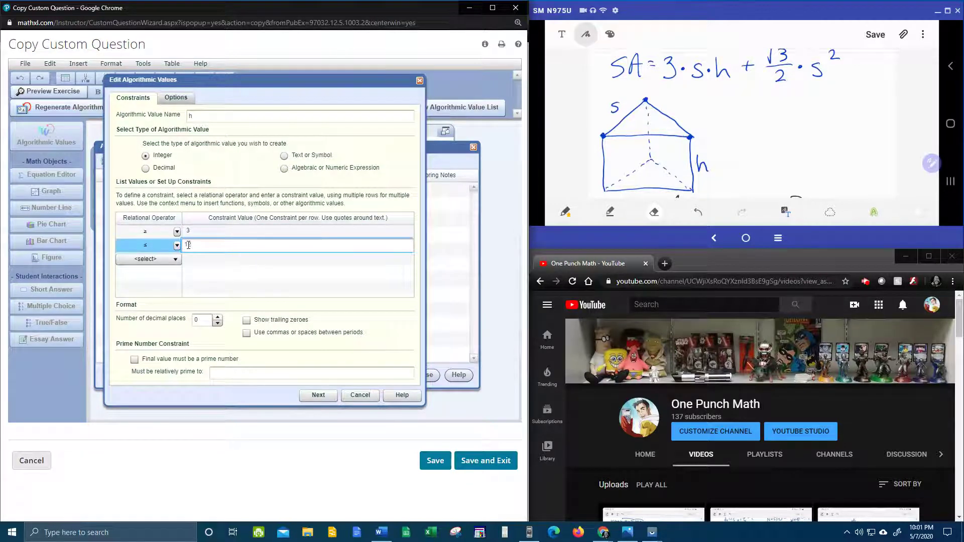
click(318, 395)
click(318, 396)
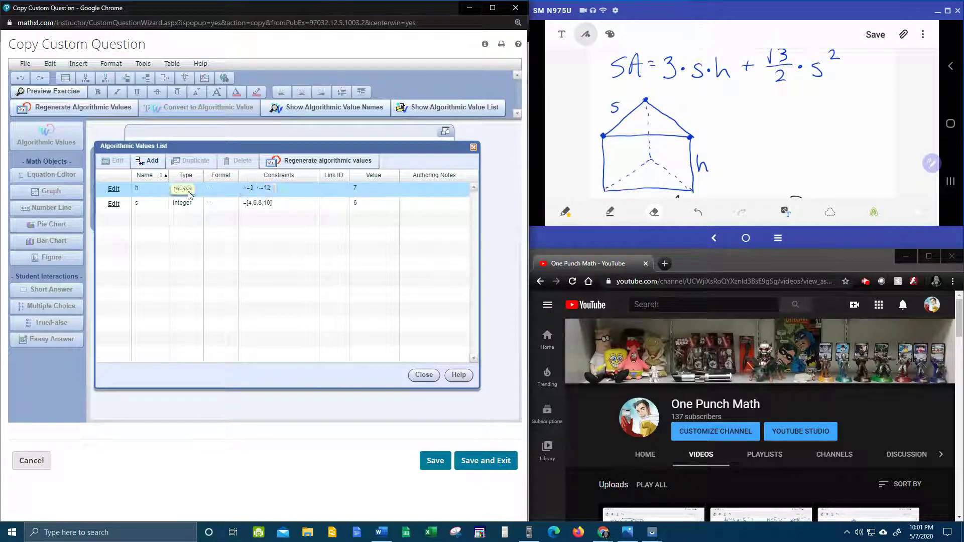
click(327, 208)
click(366, 192)
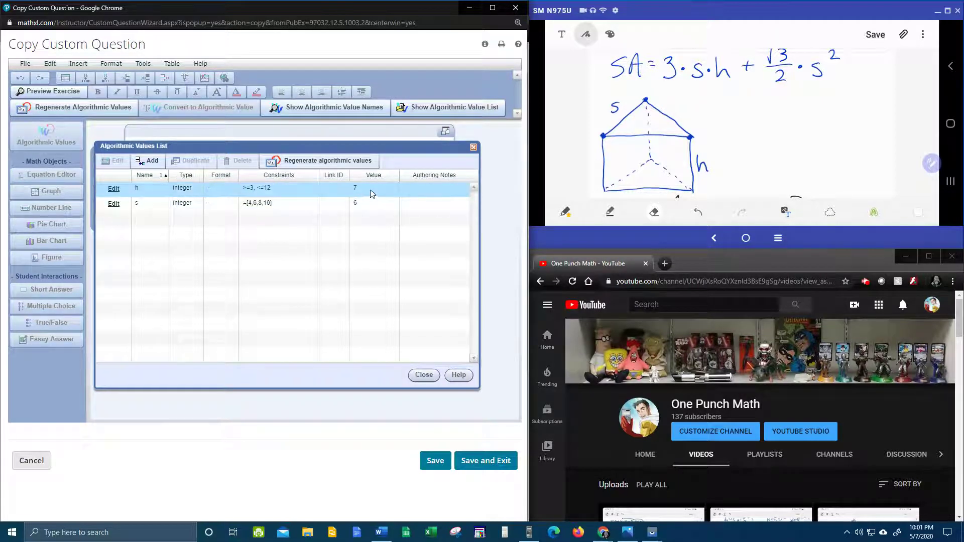
click(160, 205)
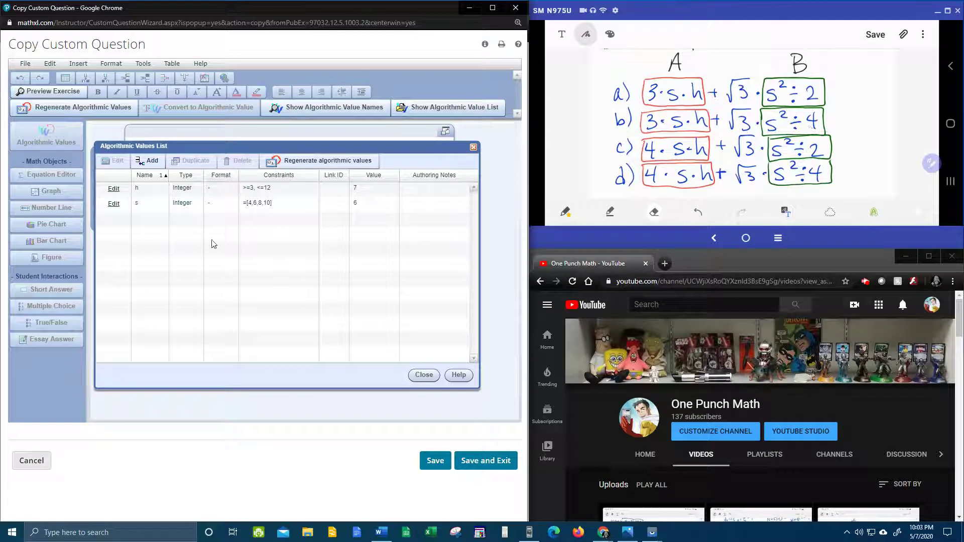
Add a new integer algorithmic value named A1 and give it an equals constraint.
click(153, 165)
double_click(191, 116)
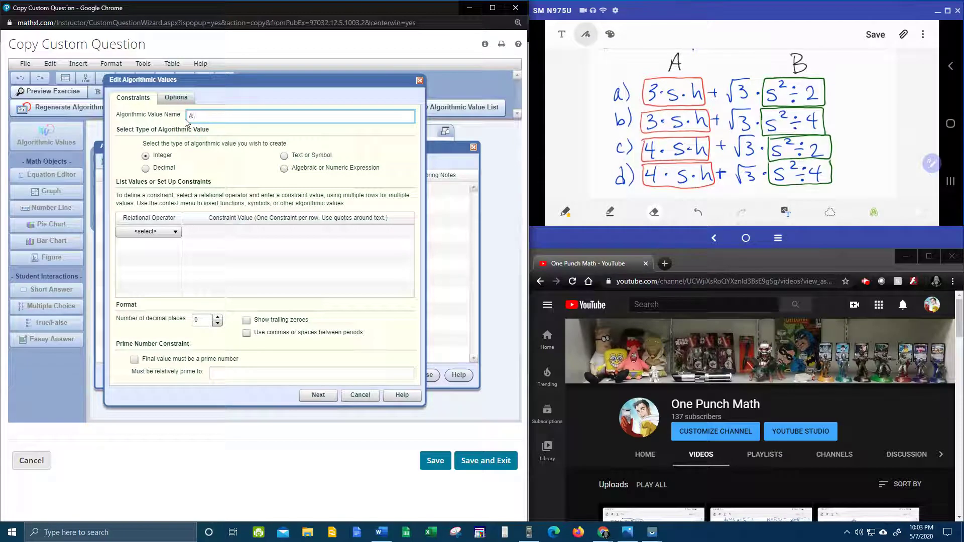
text(A1)
click(153, 232)
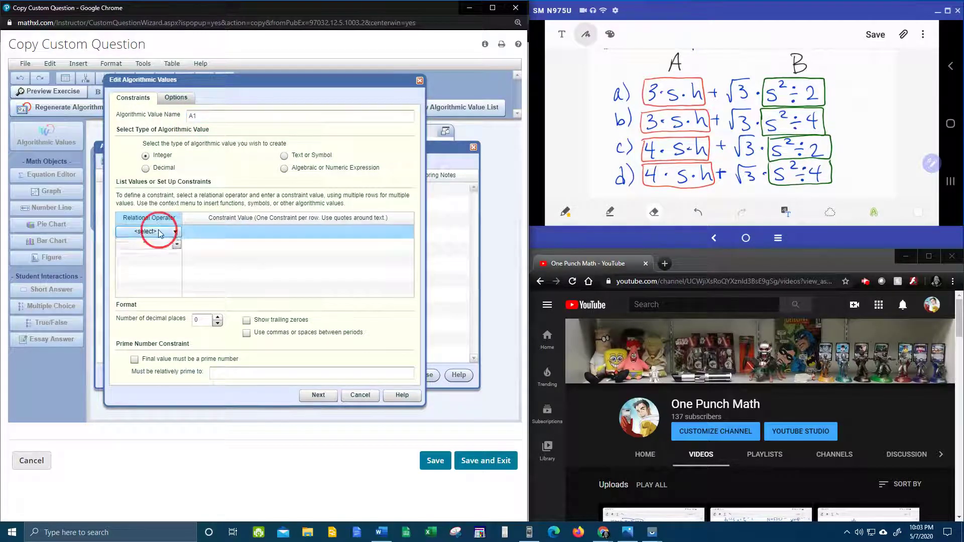
click(146, 243)
click(213, 233)
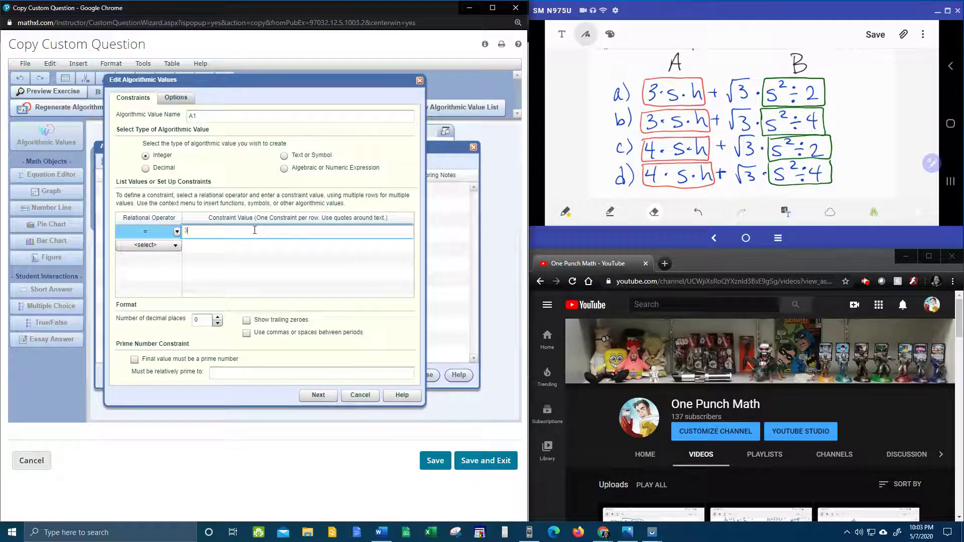
Finish A1 with the constraint value 3*~s*~h and regenerate the algorithmic values to test it.
text(3)
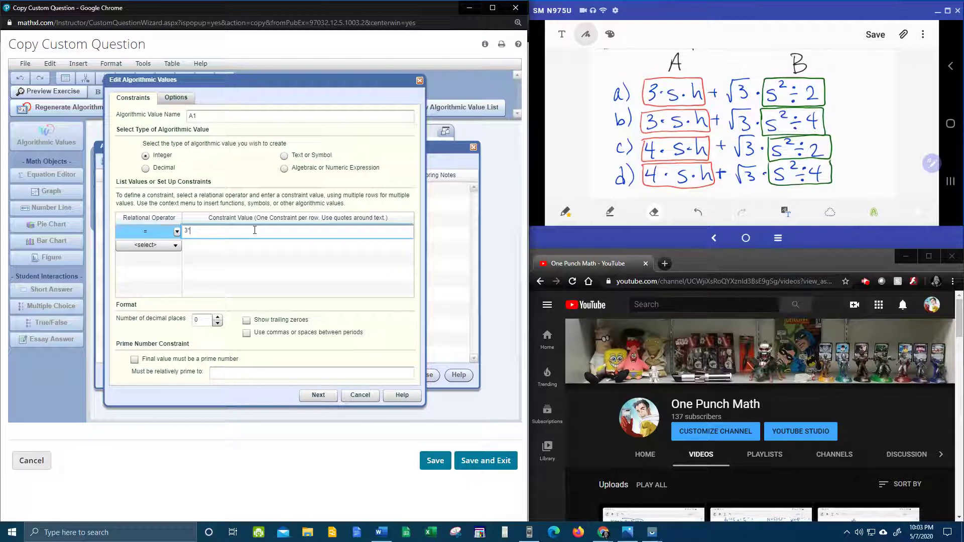
text(*~s*)
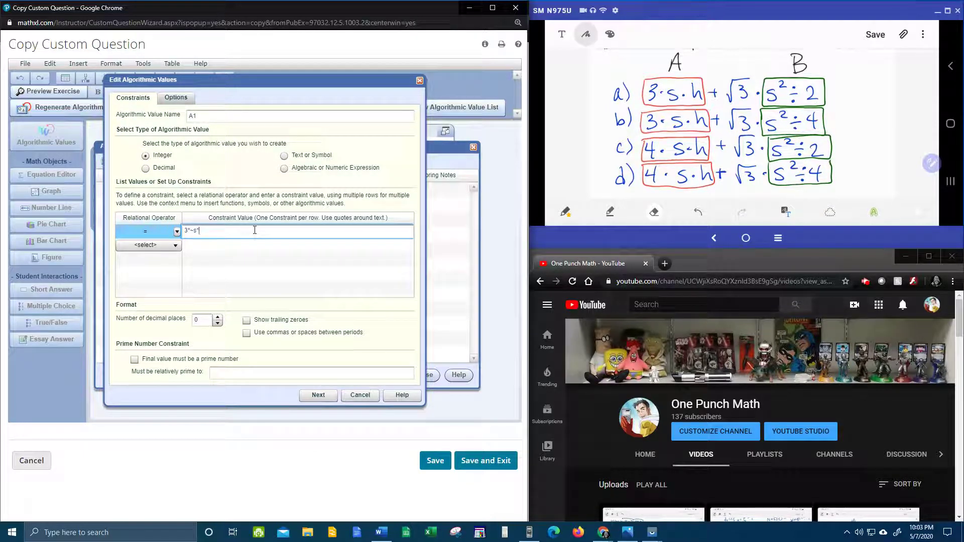
text(~h)
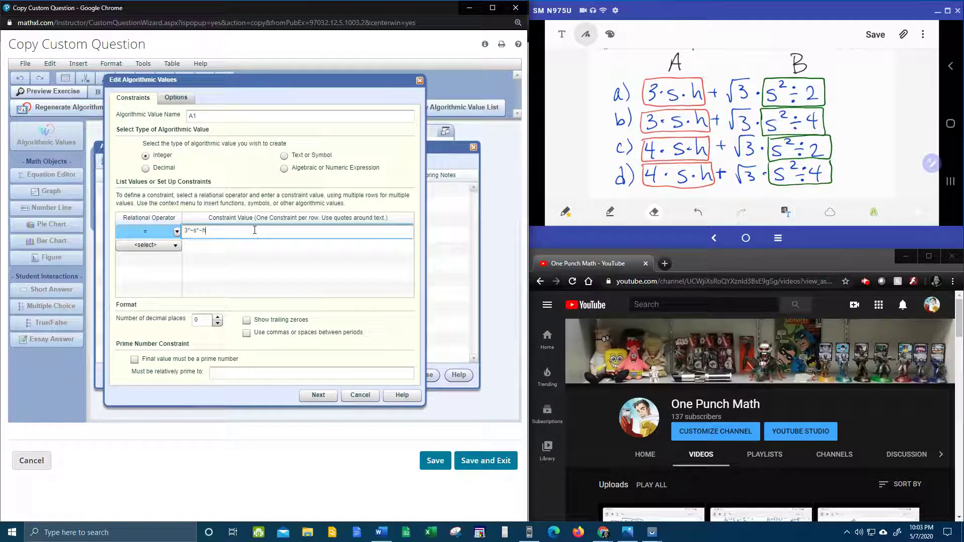
key(Return)
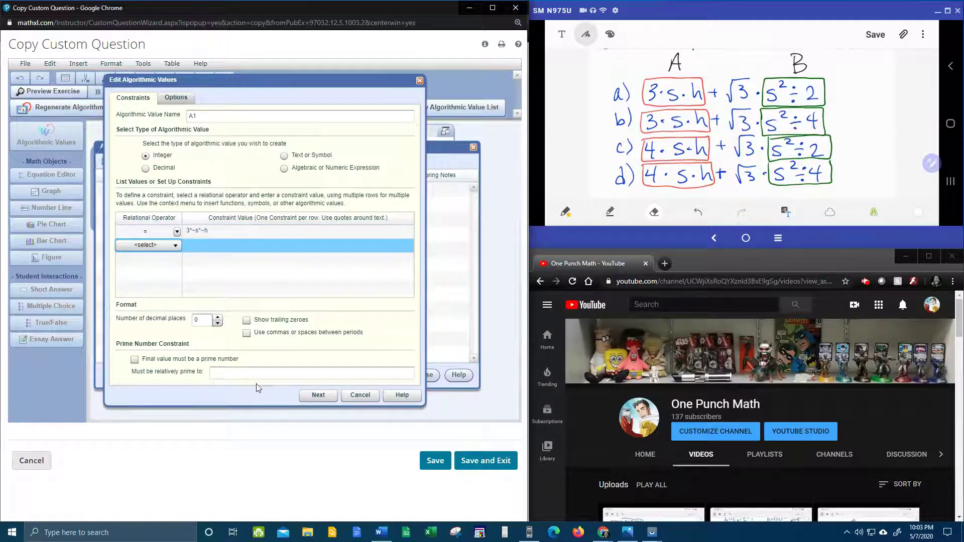
click(318, 396)
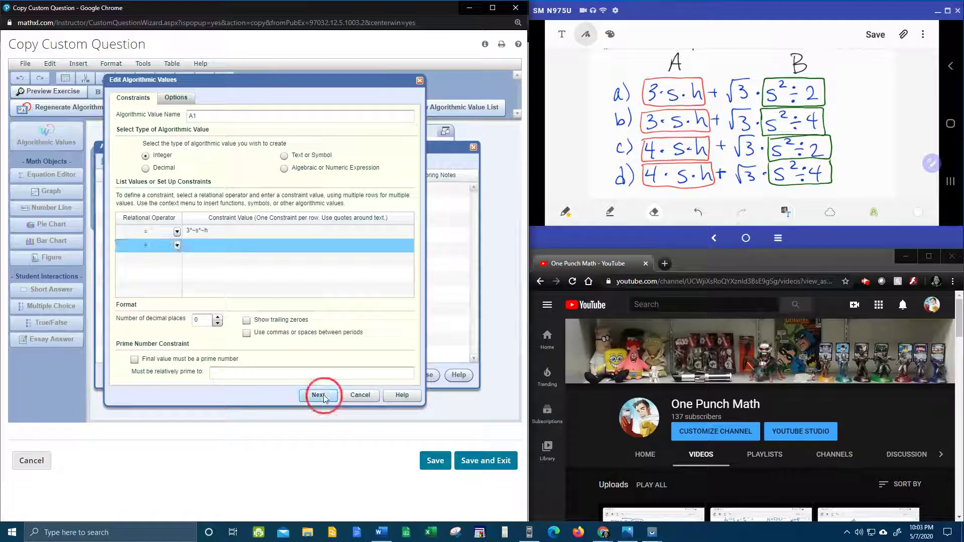
click(322, 397)
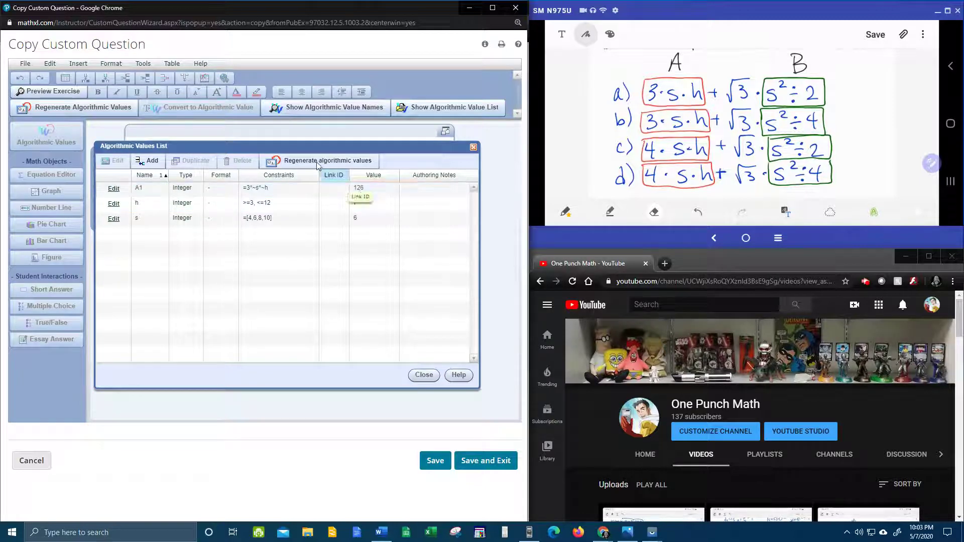
click(359, 161)
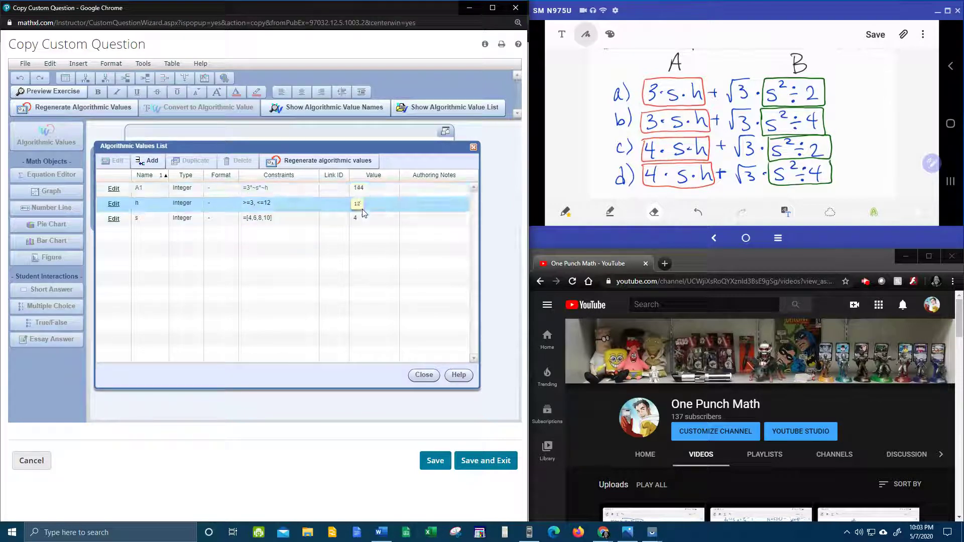
Add an integer algorithmic value named A2 with the constraint = 4*~s*~h and finish defining it.
click(149, 161)
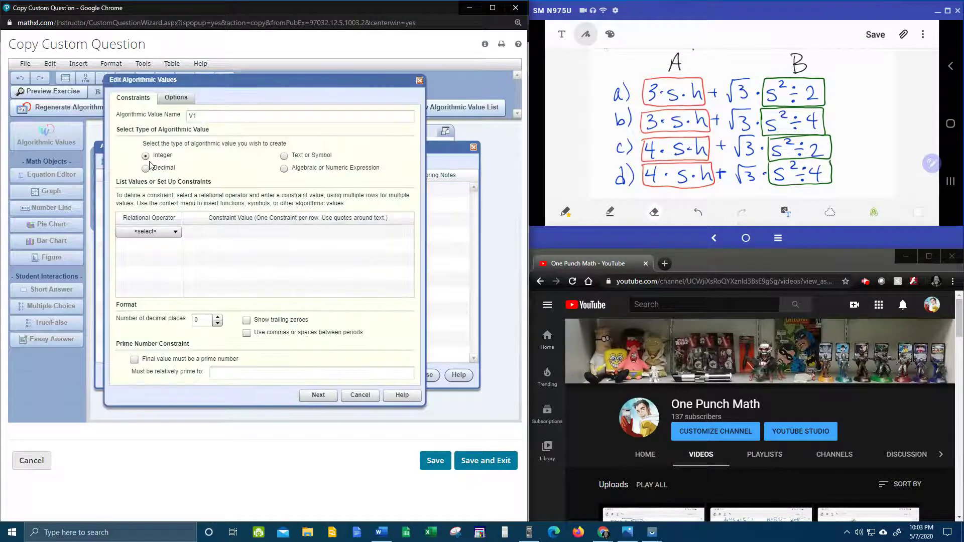
click(222, 117)
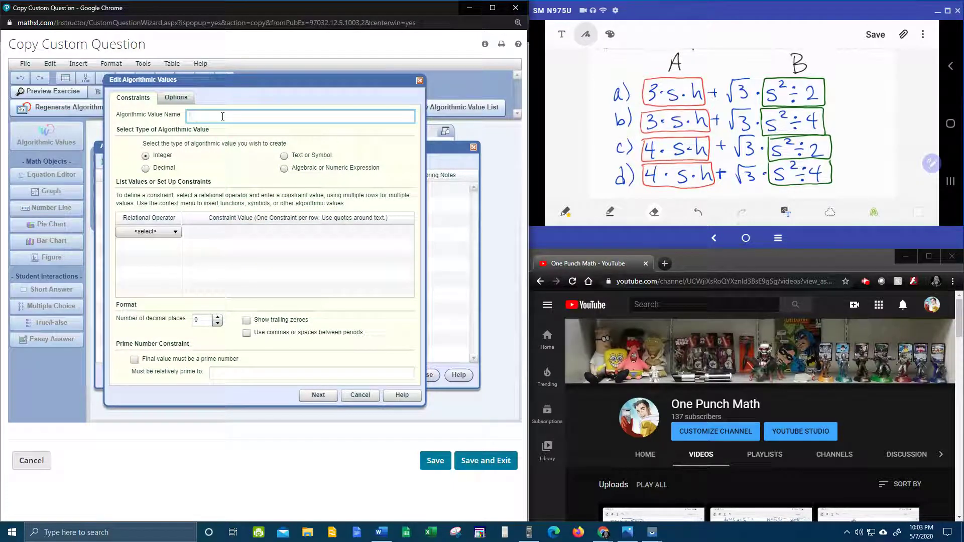
text(A2)
click(148, 231)
click(152, 246)
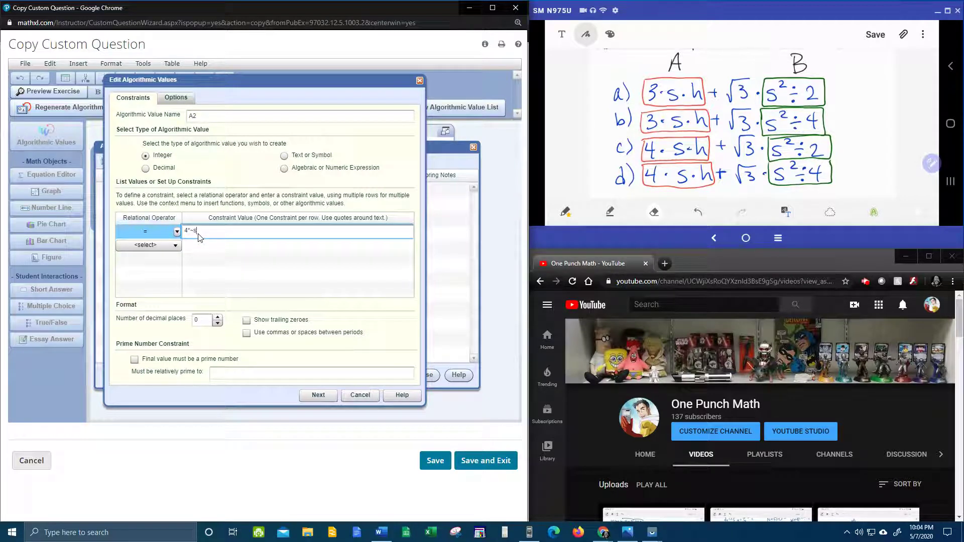
text(*~h)
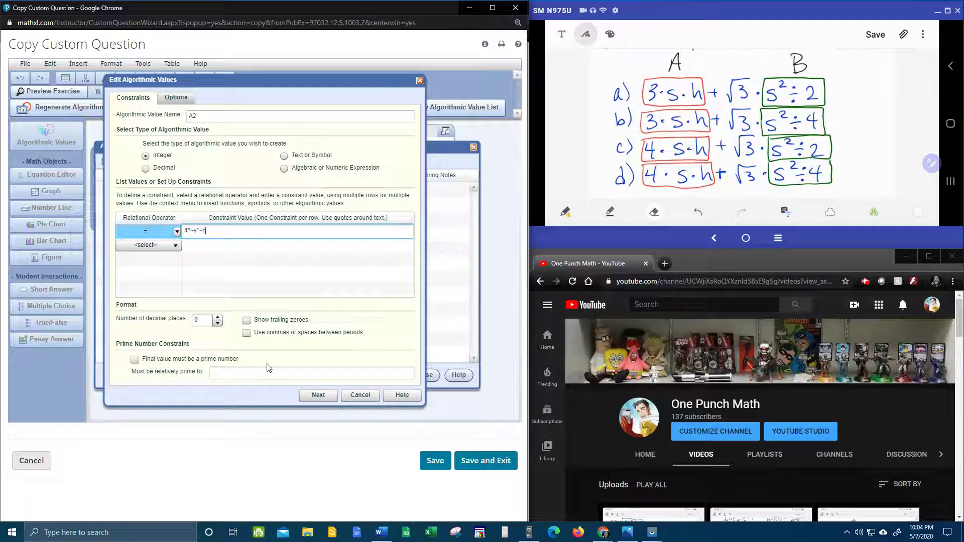
click(311, 396)
click(316, 398)
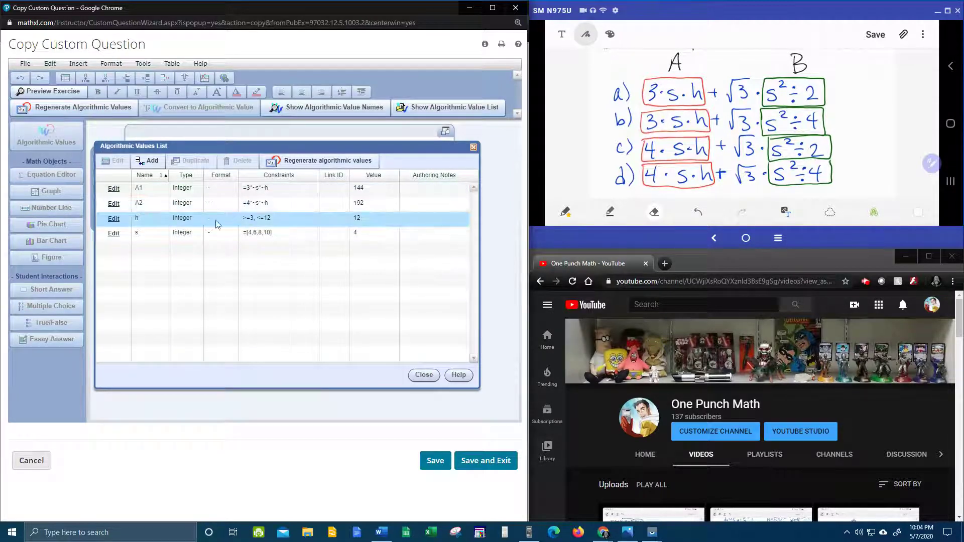
Add an integer algorithmic value named B1 with the constraint = (~s^2)/2 and finish defining it.
click(146, 165)
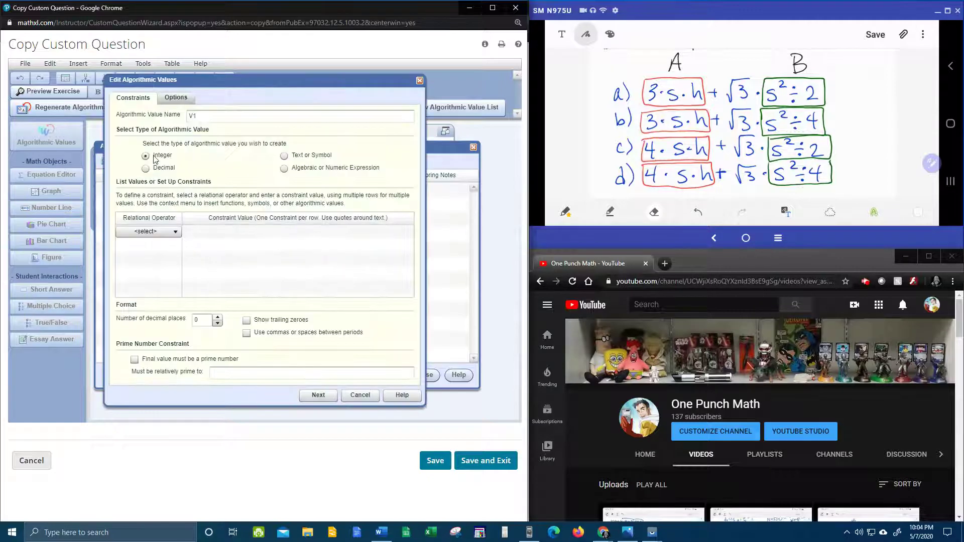
click(207, 115)
text(V1)
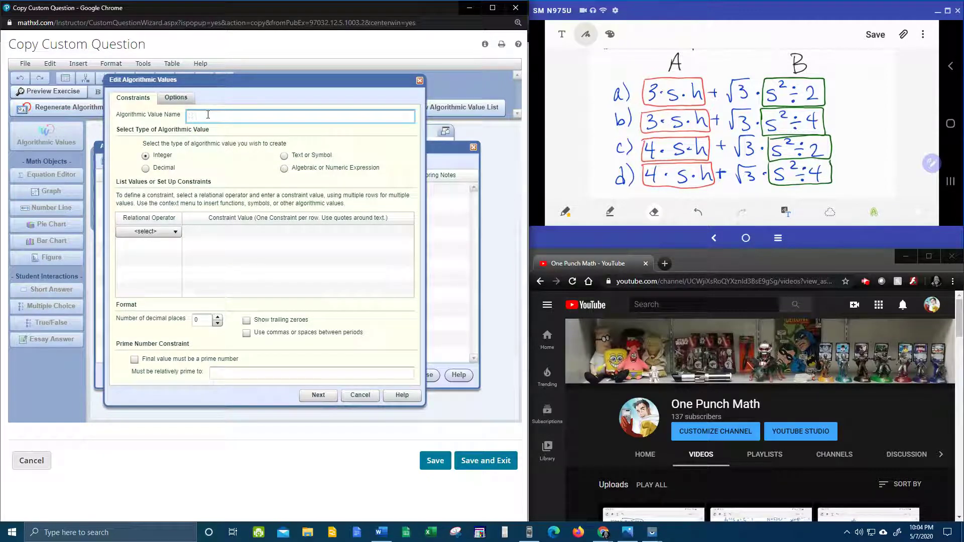
text(1)
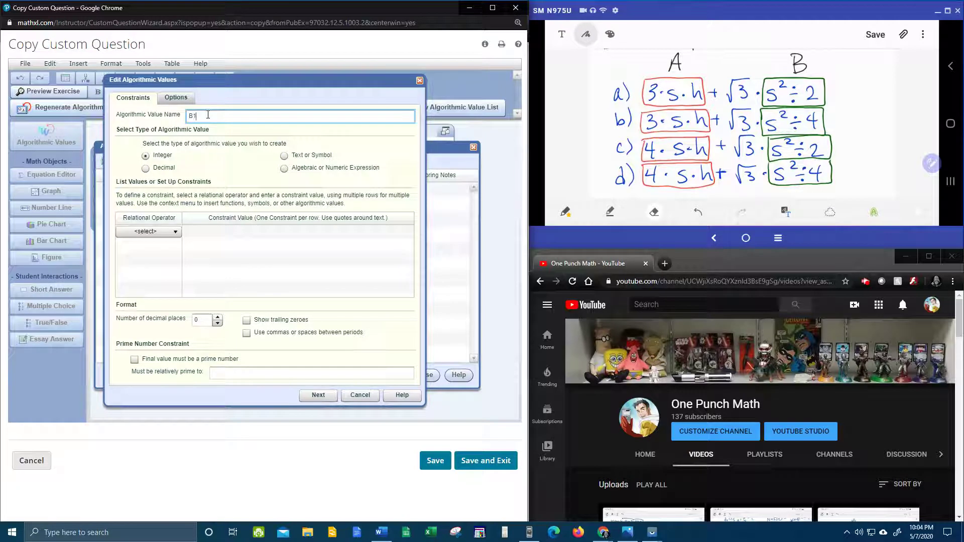
click(150, 231)
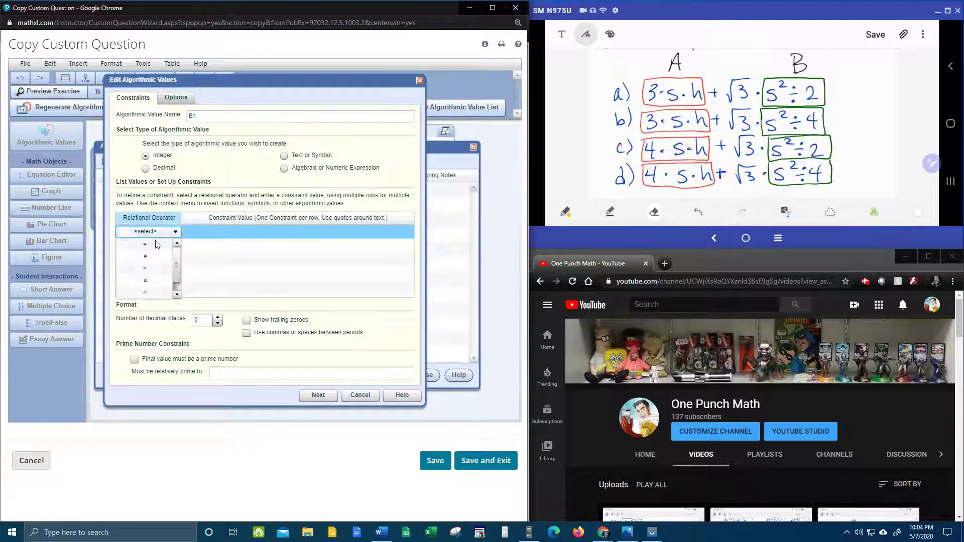
click(157, 243)
click(199, 234)
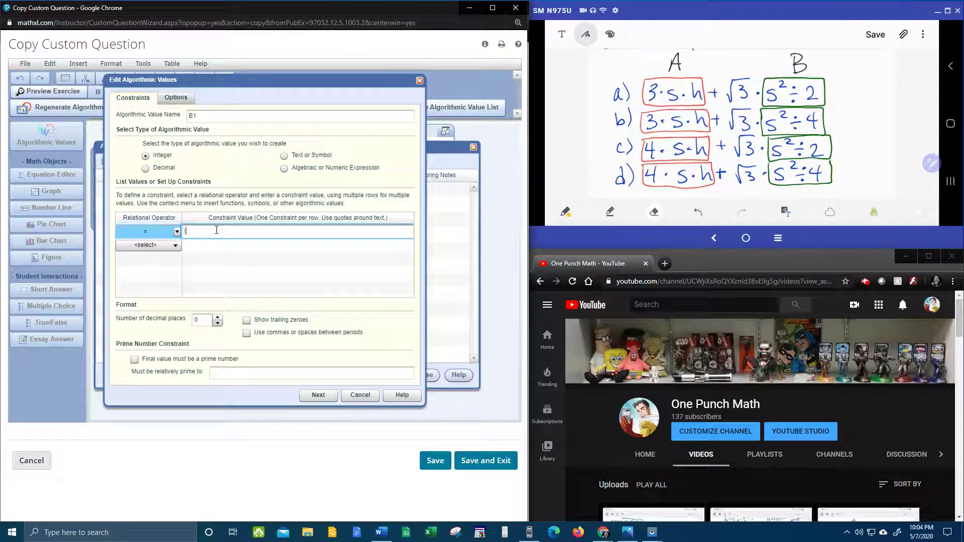
text(s)
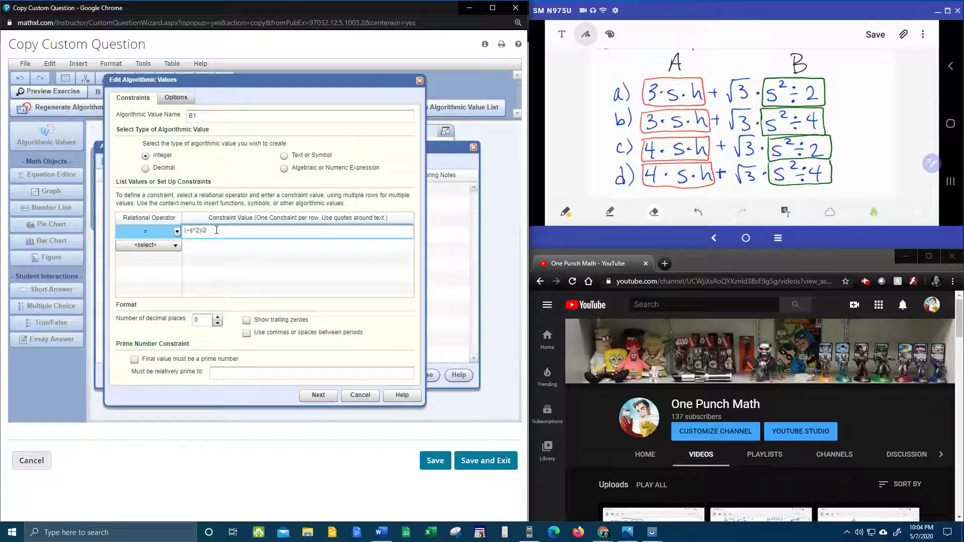
text(^2)/2)
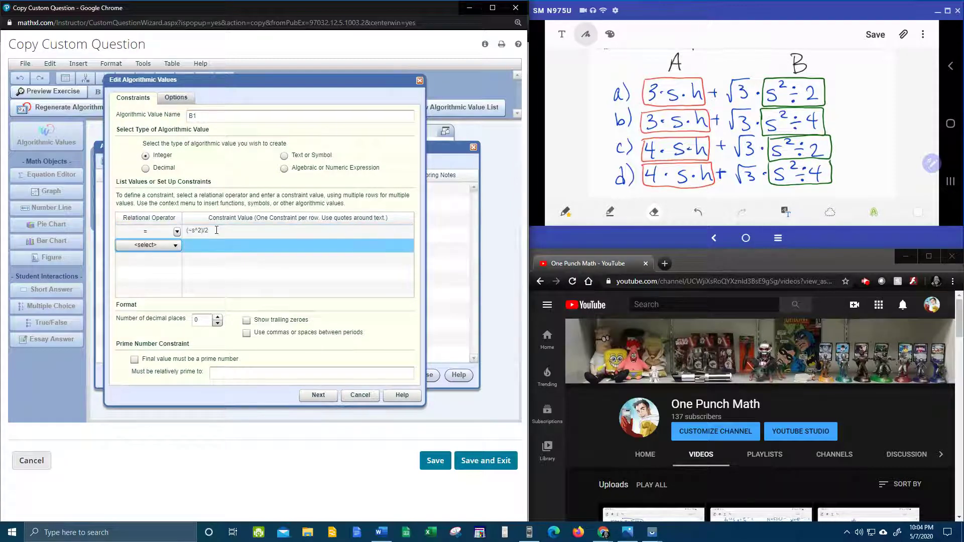
click(315, 396)
click(316, 396)
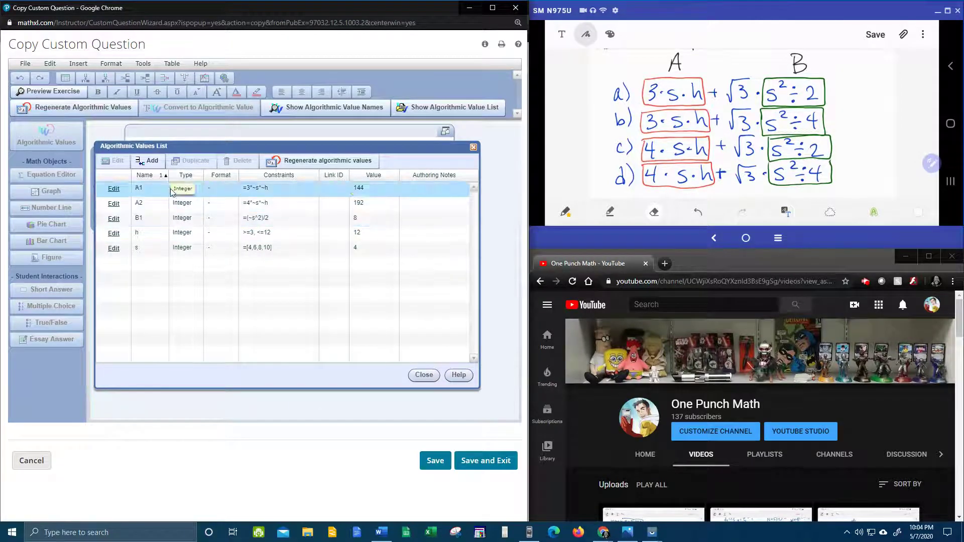
Add an integer algorithmic value named B2 with the constraint = (~s^2)/4 and finish defining it.
click(152, 162)
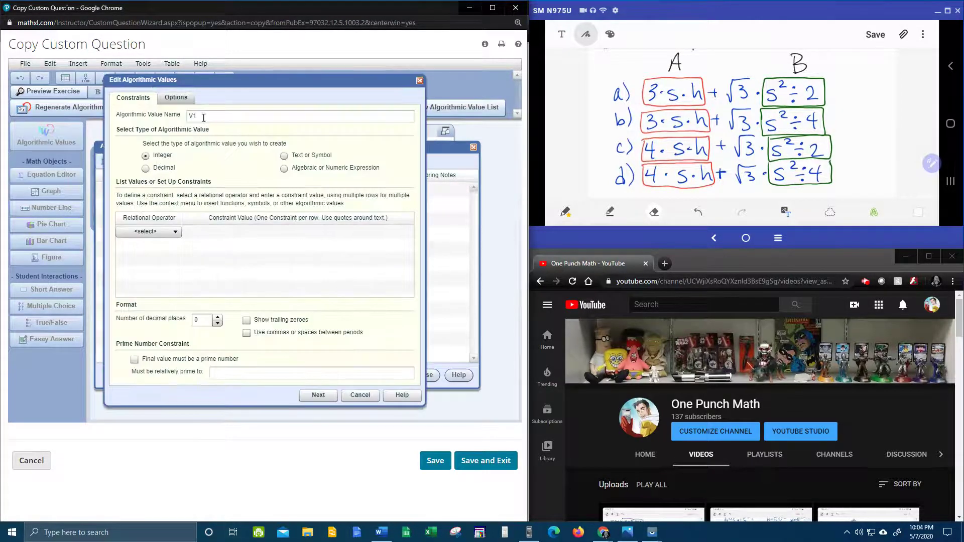
click(203, 116)
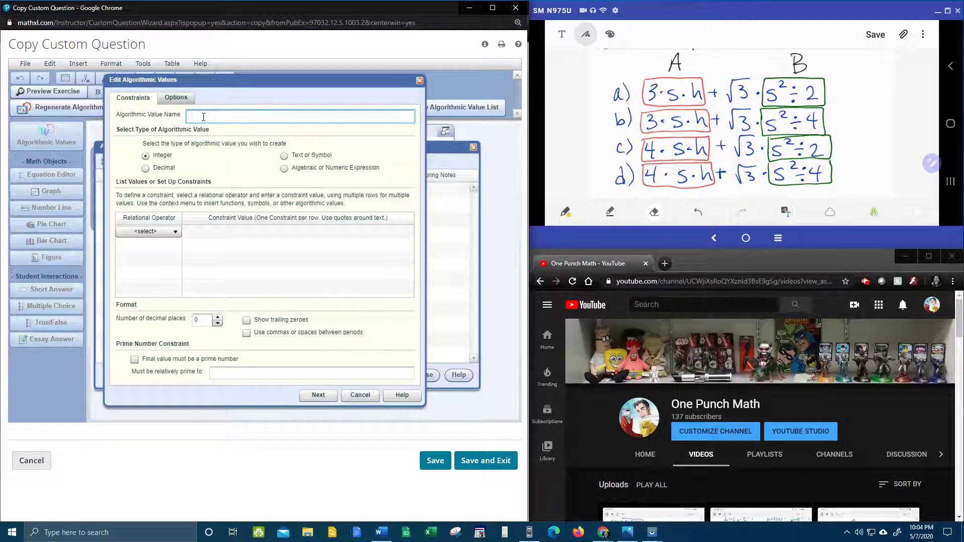
text(B2)
click(140, 232)
click(141, 243)
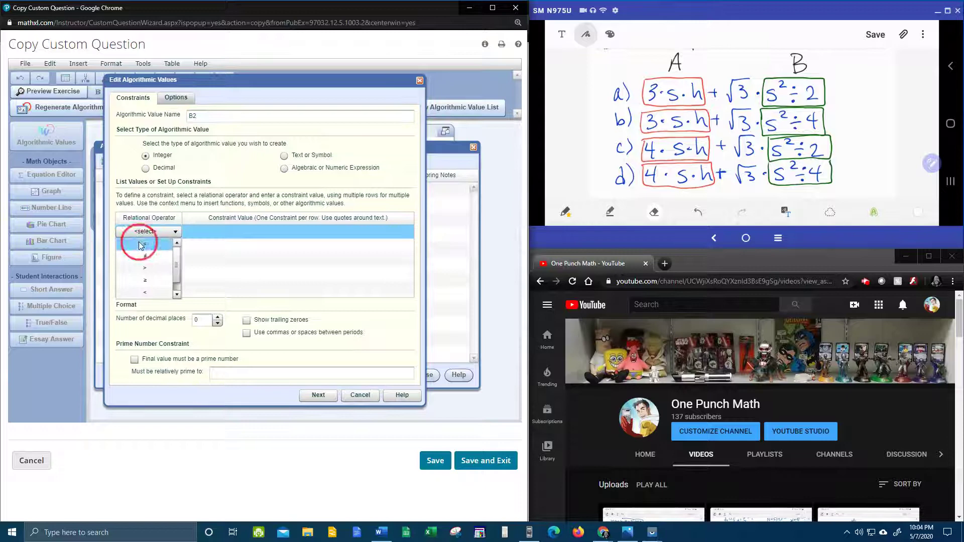
click(200, 235)
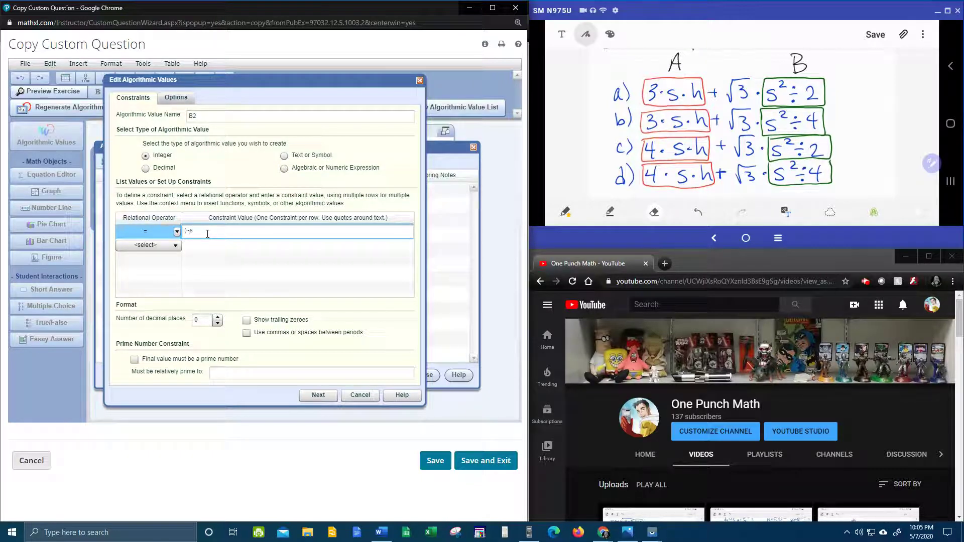
text(^2)/4)
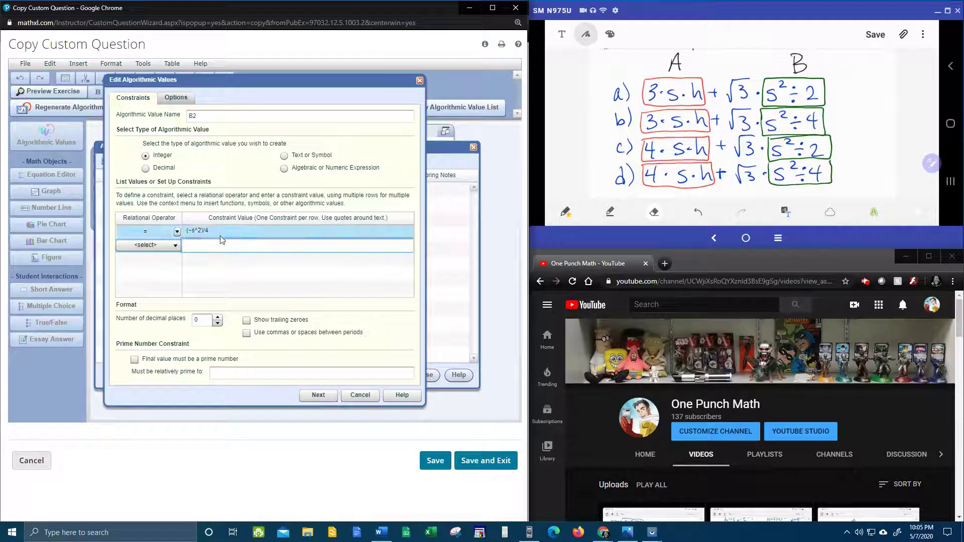
click(319, 396)
click(318, 396)
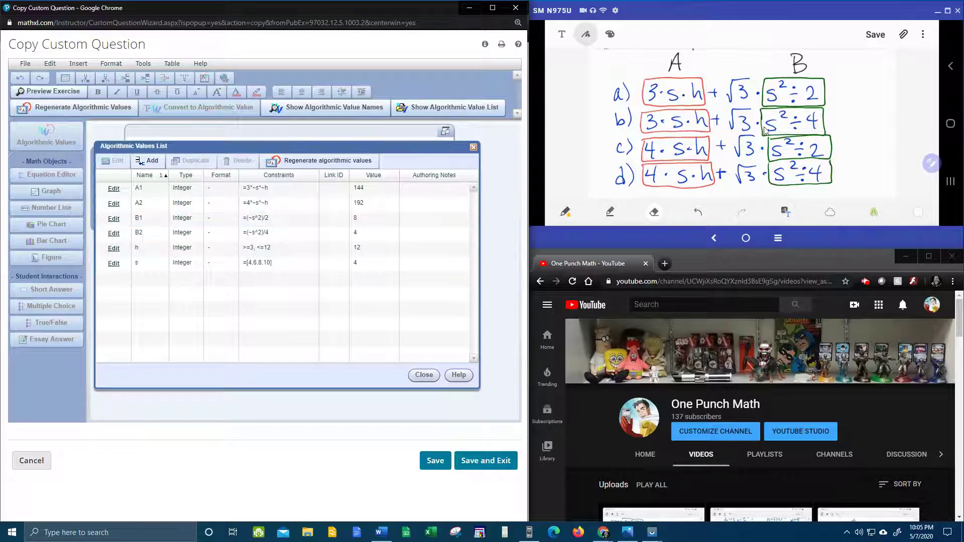
Close the algorithmic values list and replace the prism height 12 in the question text with the algorithmic value h.
click(423, 377)
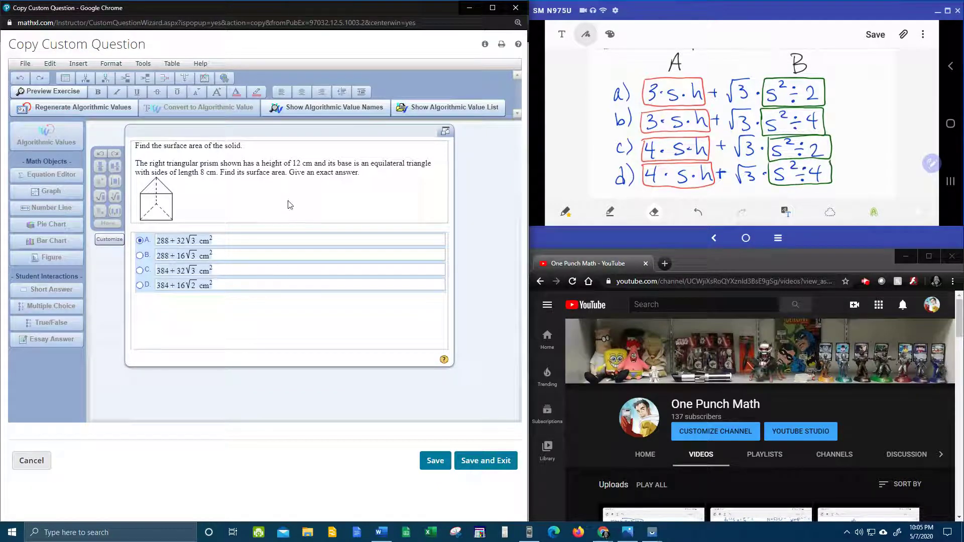
double_click(296, 164)
click(298, 166)
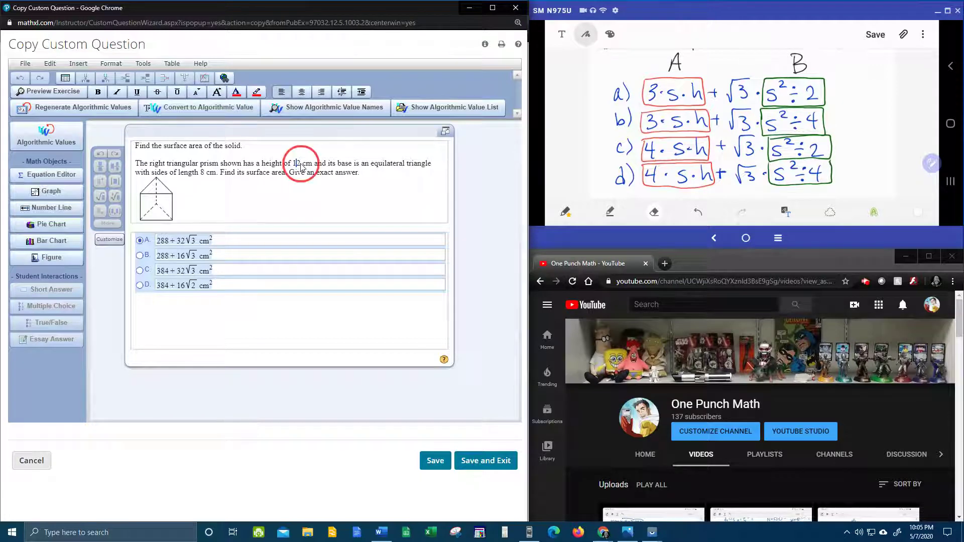
click(296, 168)
double_click(296, 166)
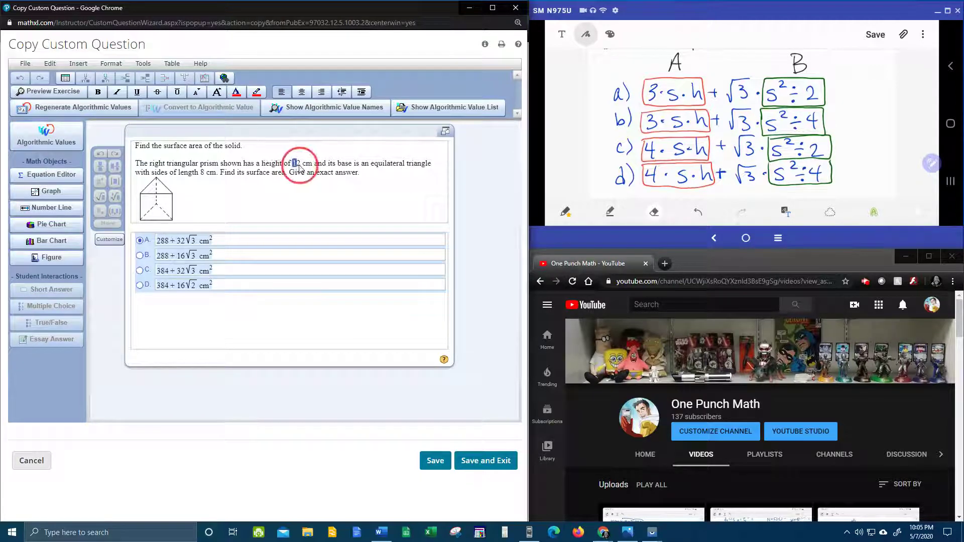
click(301, 167)
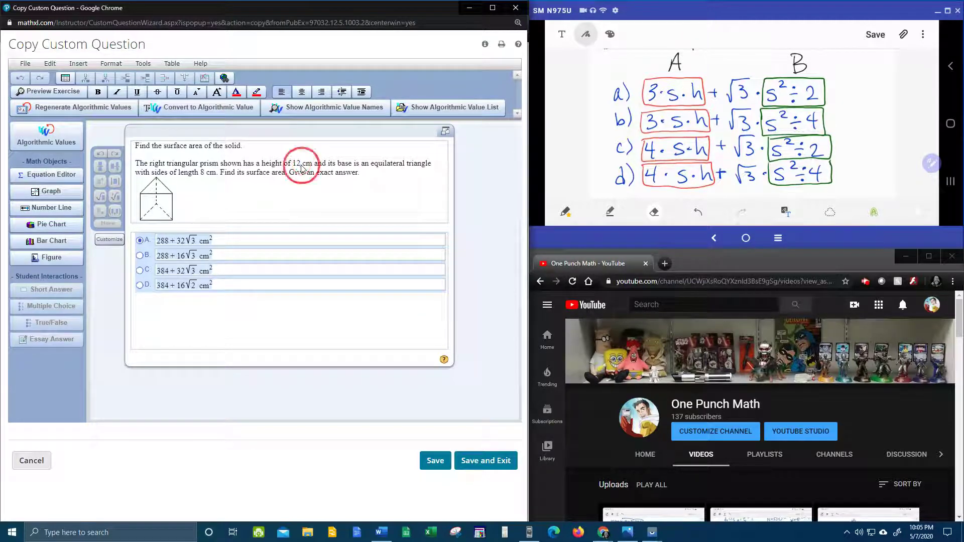
click(300, 166)
double_click(297, 164)
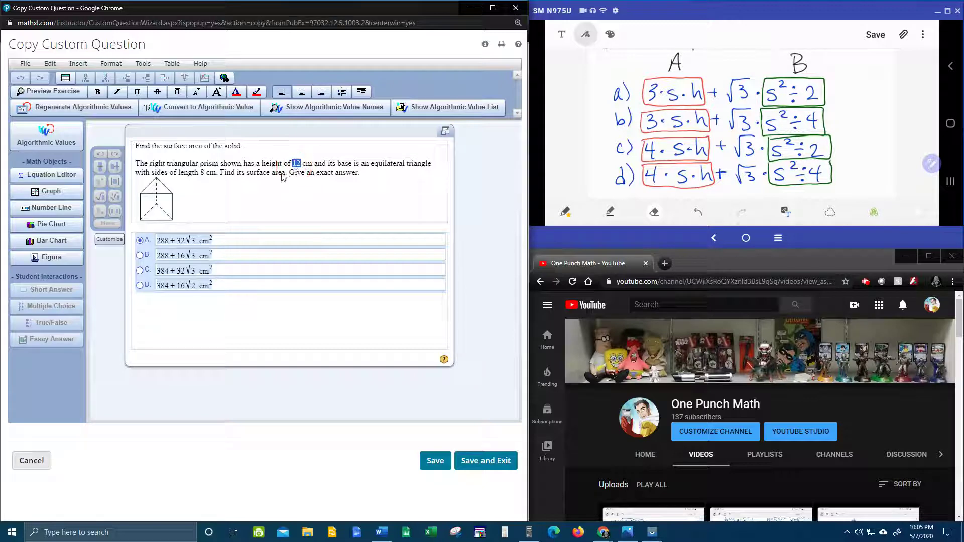
click(60, 141)
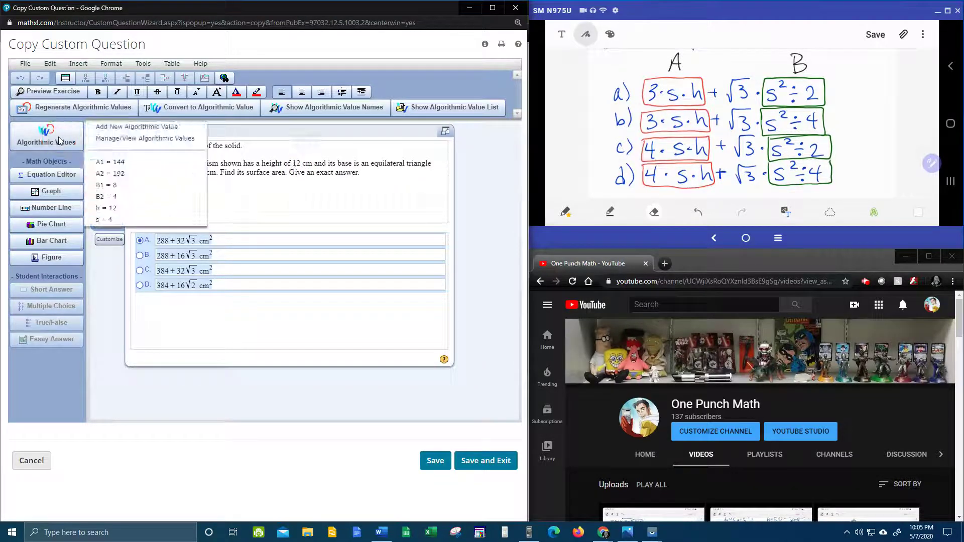
click(108, 209)
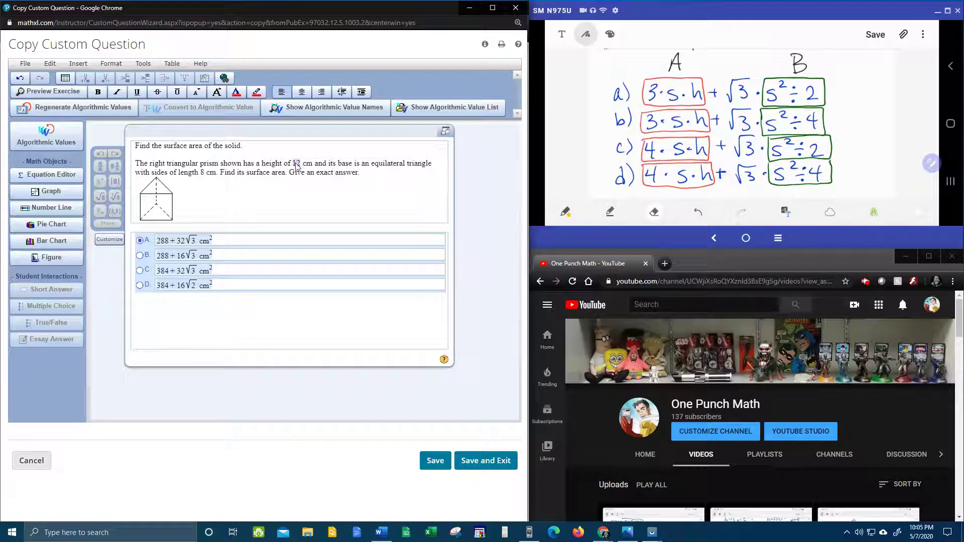
Regenerate the algorithmic values several times to test the height in the question text.
click(93, 111)
click(93, 111)
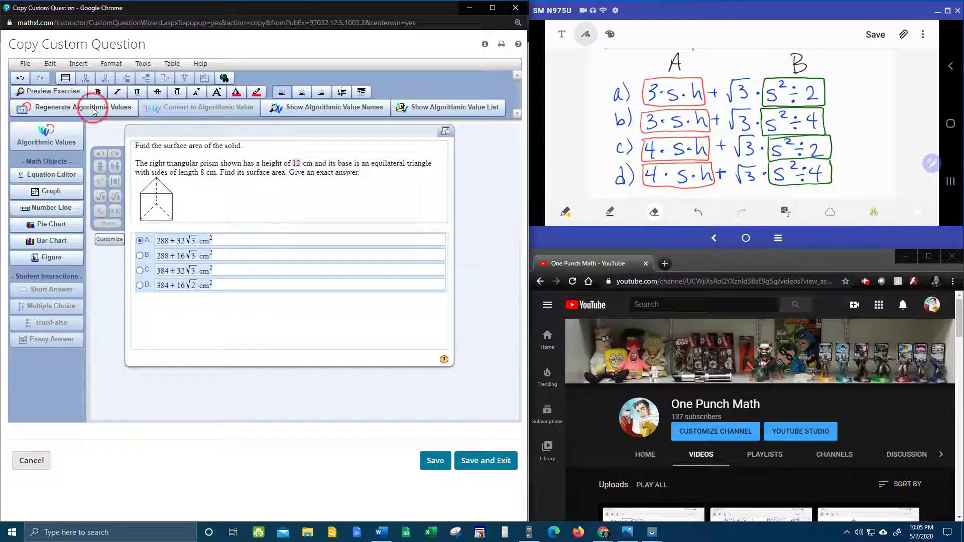
click(93, 110)
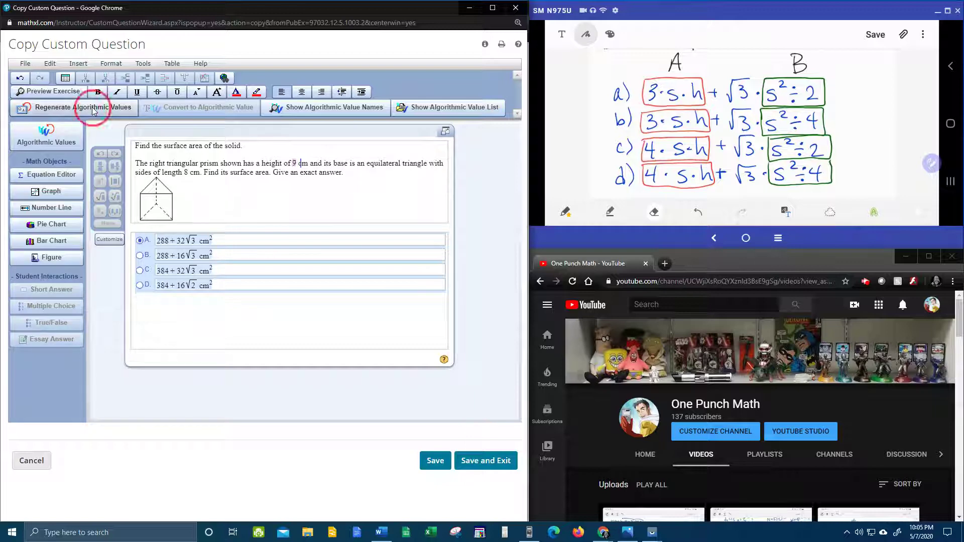
click(93, 111)
click(93, 110)
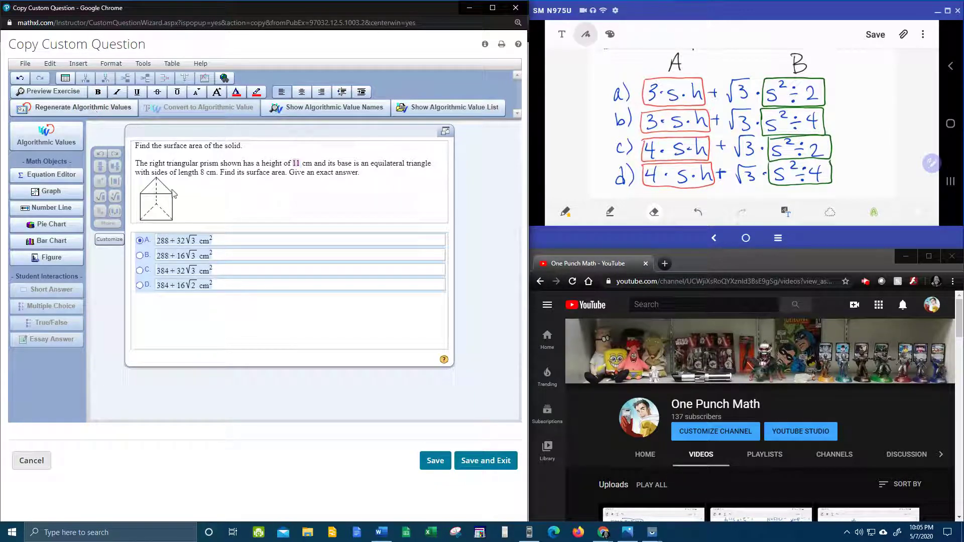
Replace the side length 8 in the question text with the algorithmic value s and regenerate the values to test it.
double_click(202, 173)
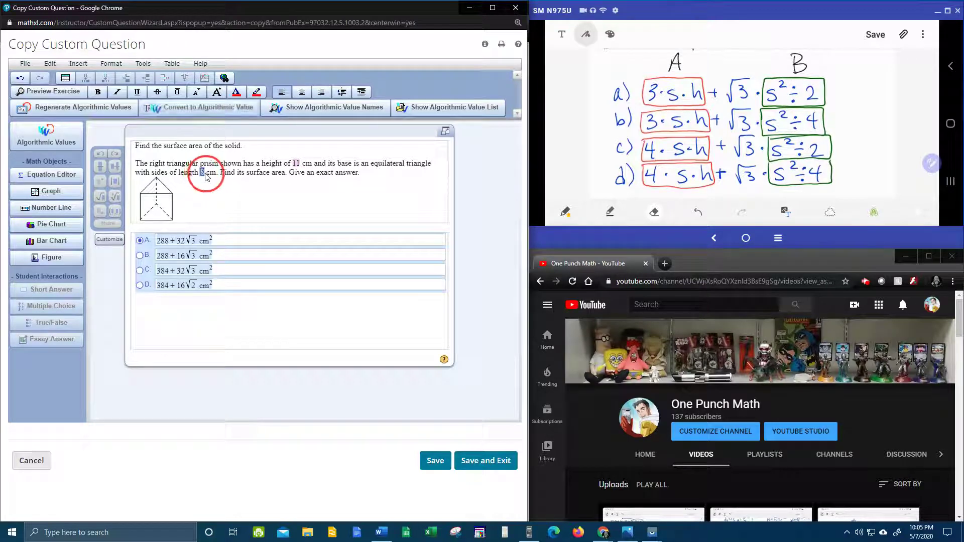
click(63, 139)
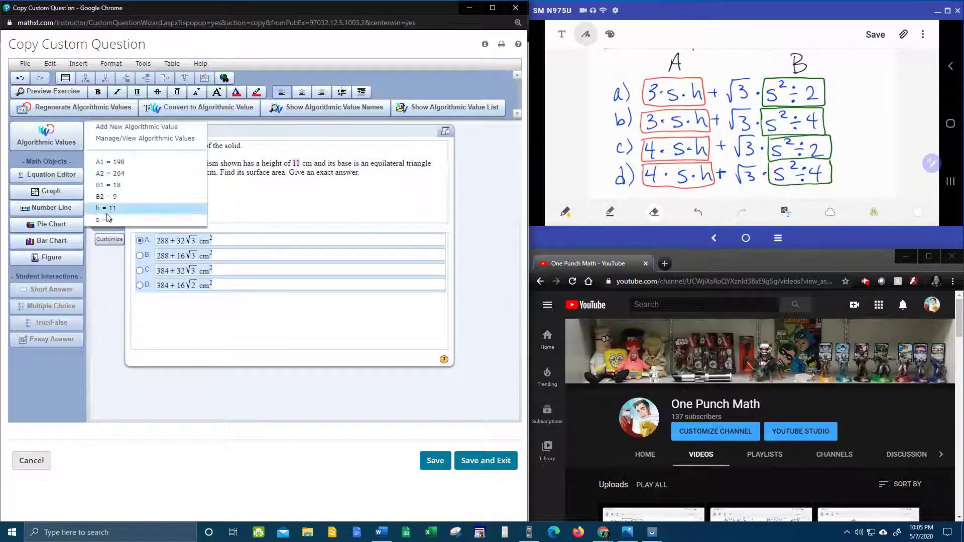
click(107, 211)
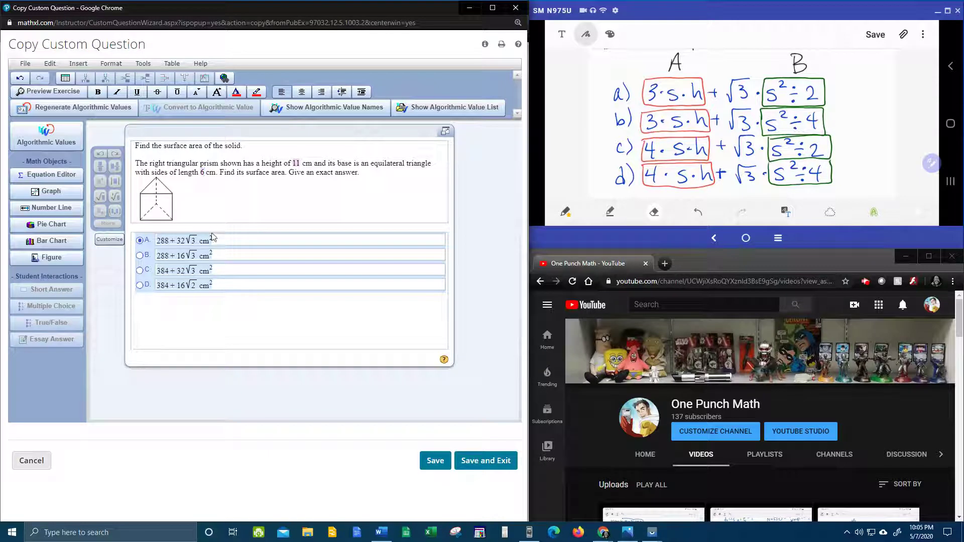
click(33, 139)
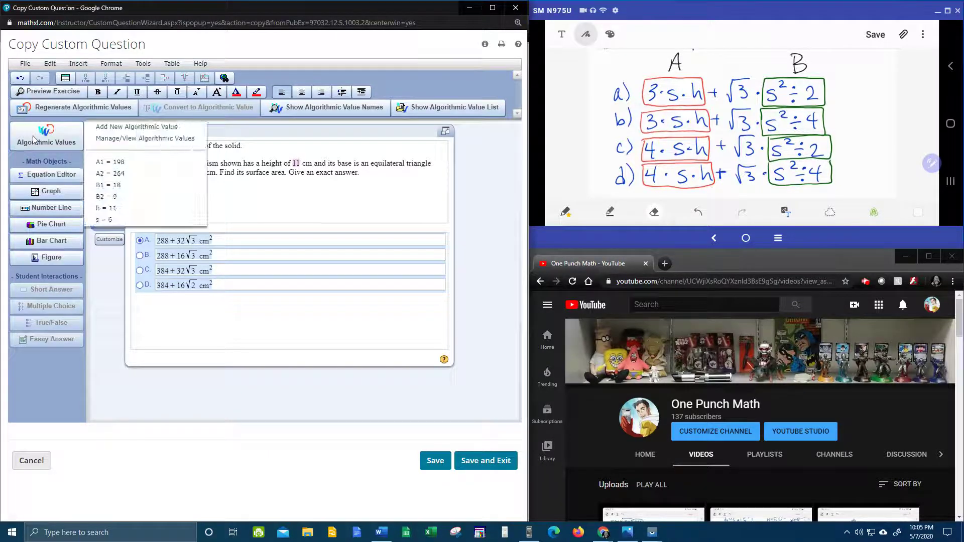
click(69, 109)
click(70, 110)
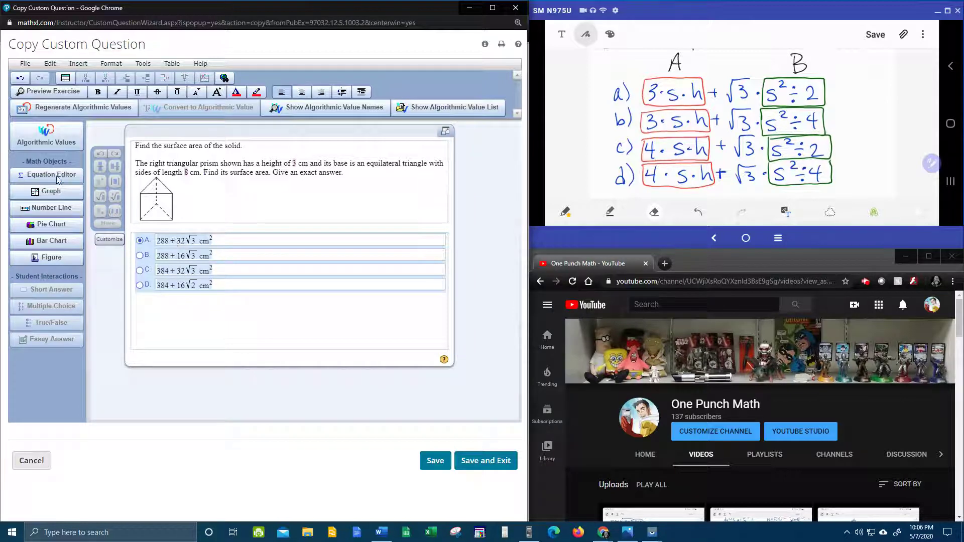
Edit the equation of answer choice A, replacing 288 with ~A1 and the radical's coefficient 32 with ~B1.
double_click(176, 243)
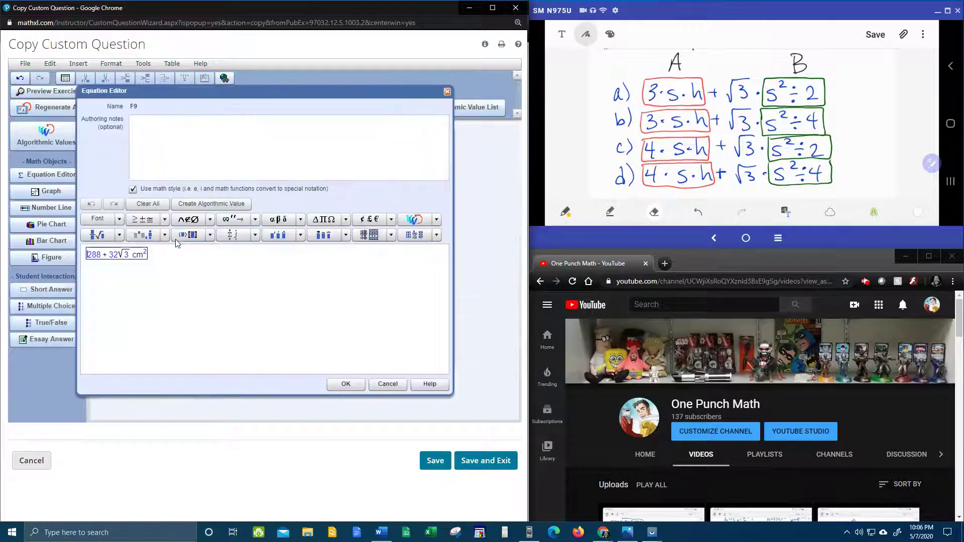
click(103, 259)
key(BackSpace)
key(BackSpace)
key(BackSpace)
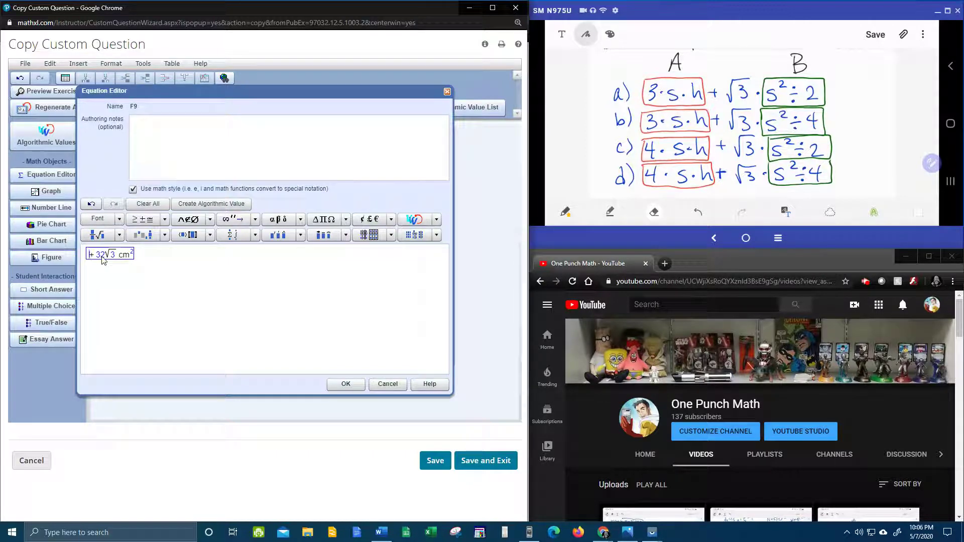
text(~A1)
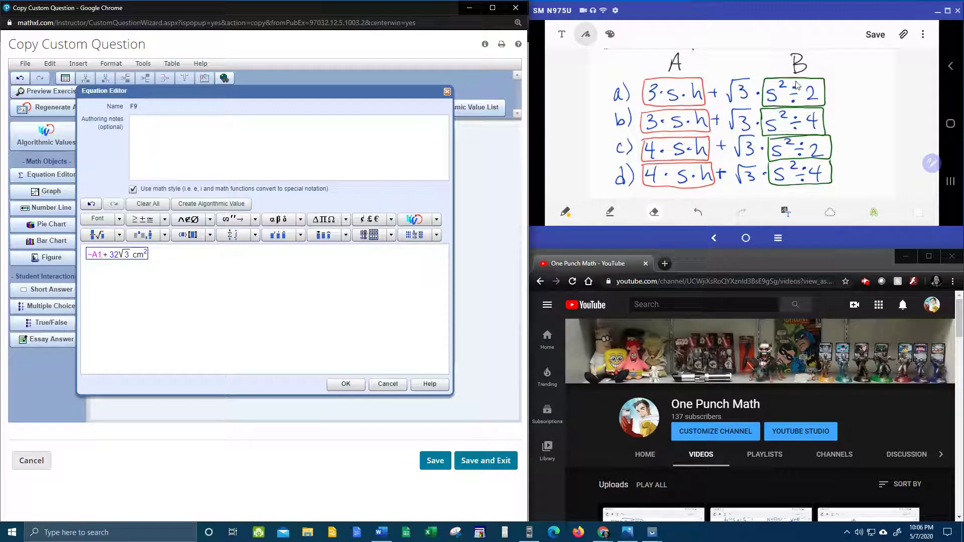
click(120, 255)
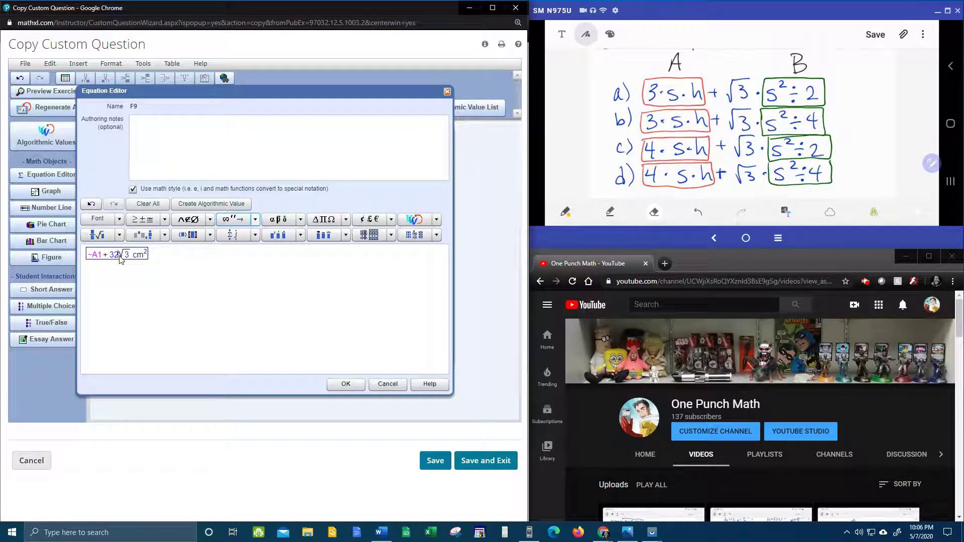
key(BackSpace)
key(BackSpace)
text(~B1)
click(346, 384)
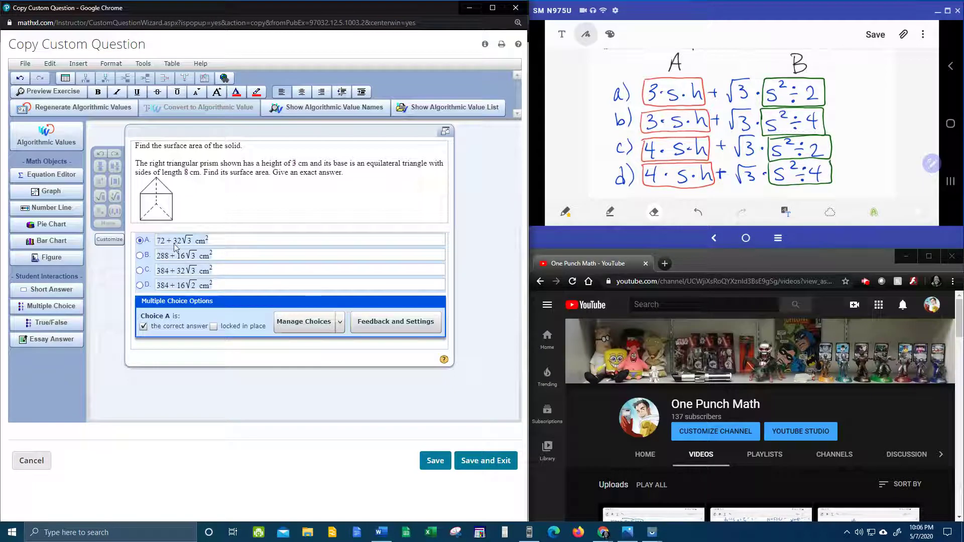
Compare answer choice A with the current values of A1 and B1 in the algorithmic values list, then close the list.
click(432, 108)
drag(277, 122, 422, 159)
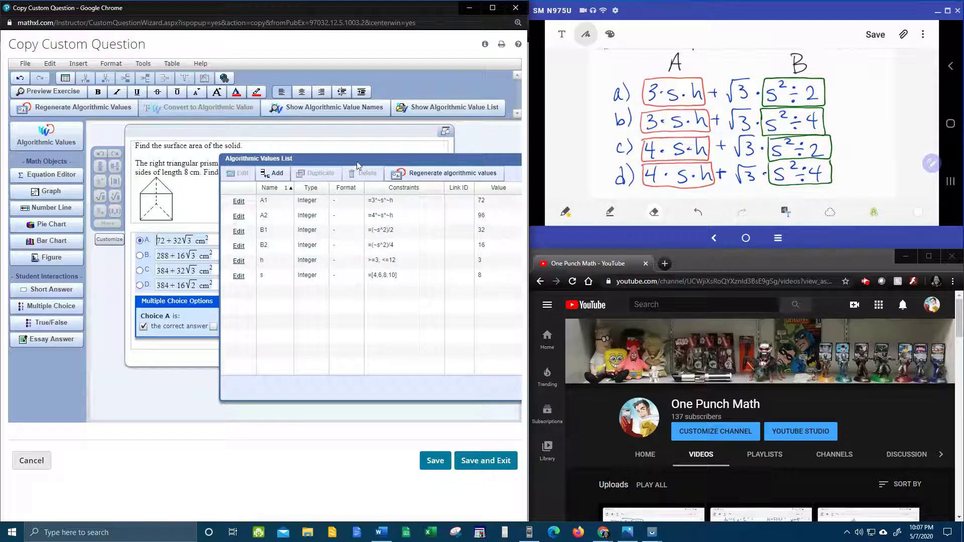
drag(357, 160, 351, 192)
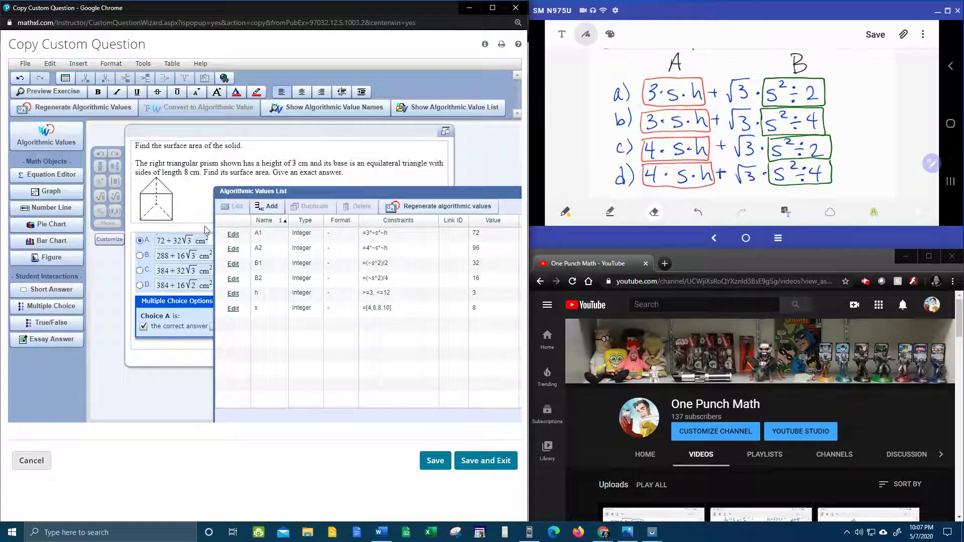
drag(336, 191, 343, 131)
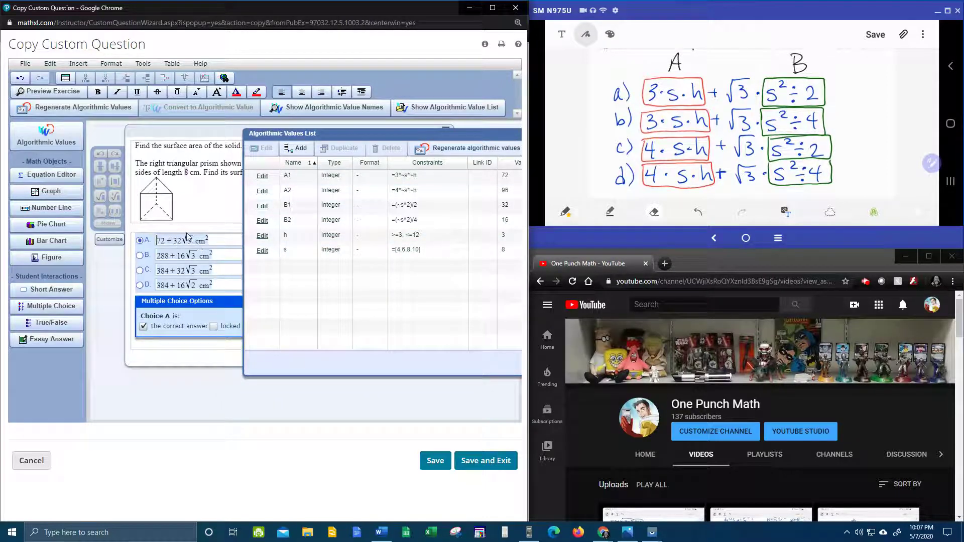
drag(357, 133, 182, 134)
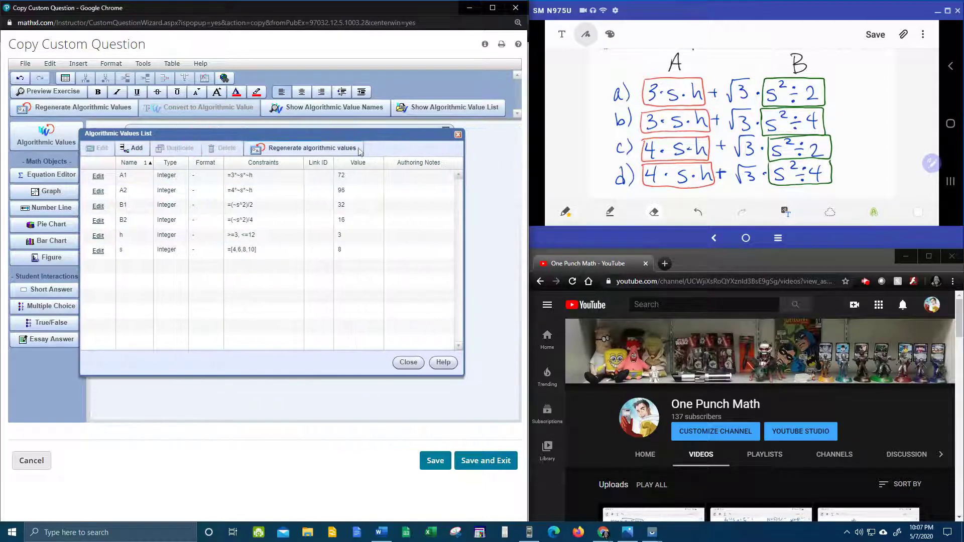
click(416, 362)
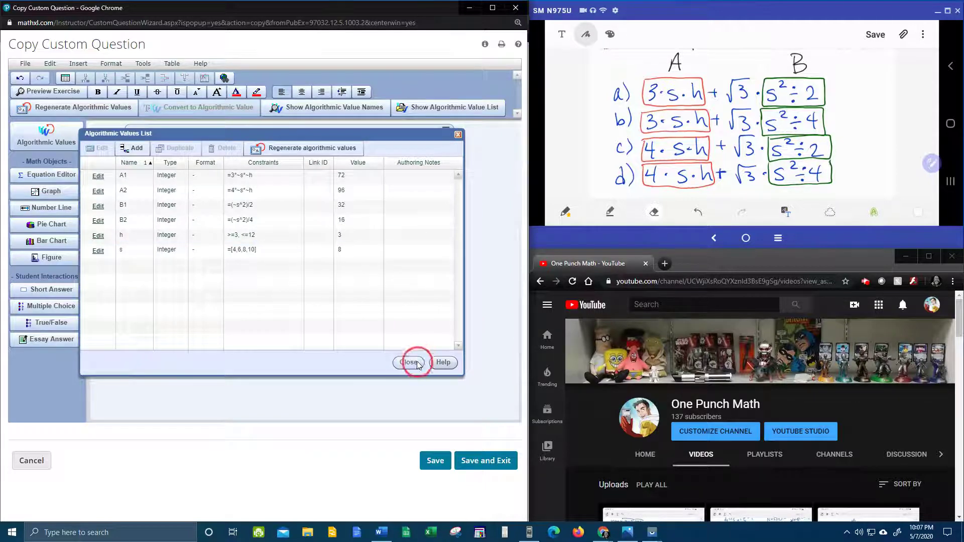
Edit the equation of answer choice B, replacing 288 with ~A1 and the radical's coefficient 16 with ~B2.
click(197, 257)
double_click(197, 257)
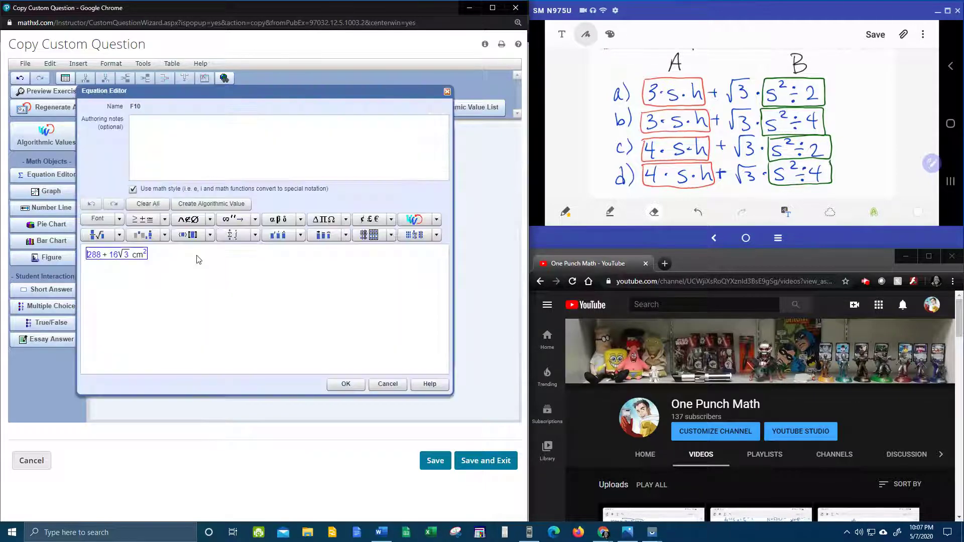
click(101, 256)
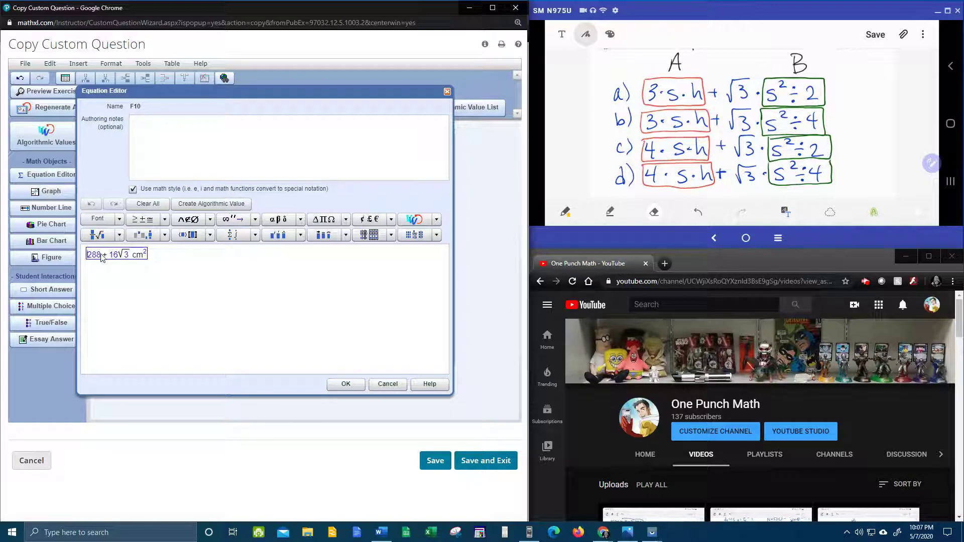
key(BackSpace)
key(BackSpace)
key(BackSpace)
text(4)
text(A1)
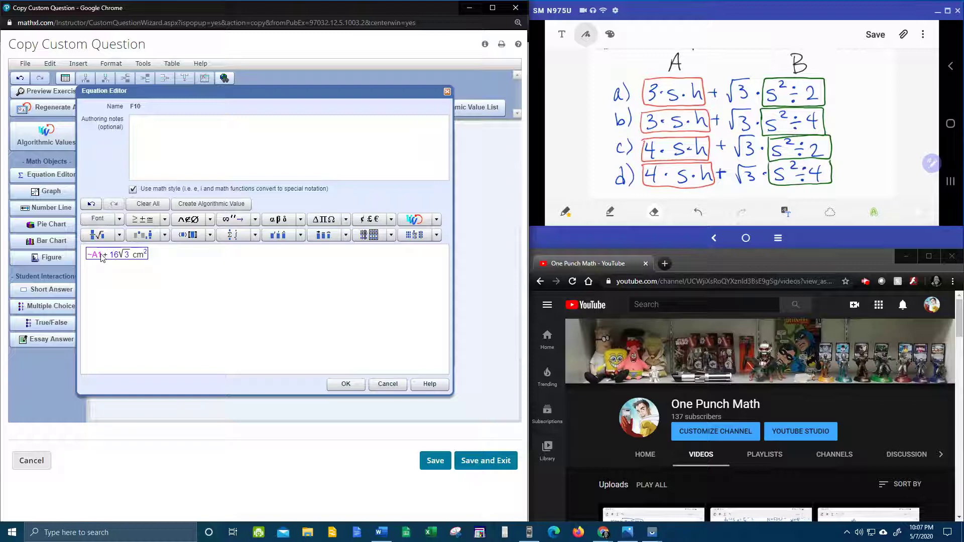
key(Delete)
key(Delete)
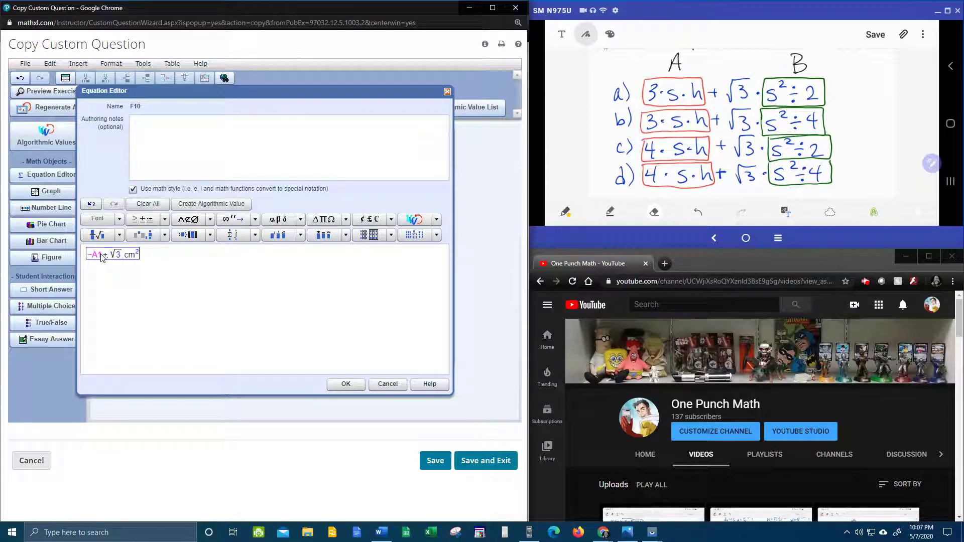
text(~B2)
click(348, 383)
Edit the equation of answer choice C, replacing 384 with ~A2 and the radical's coefficient 32 with ~B1.
double_click(192, 271)
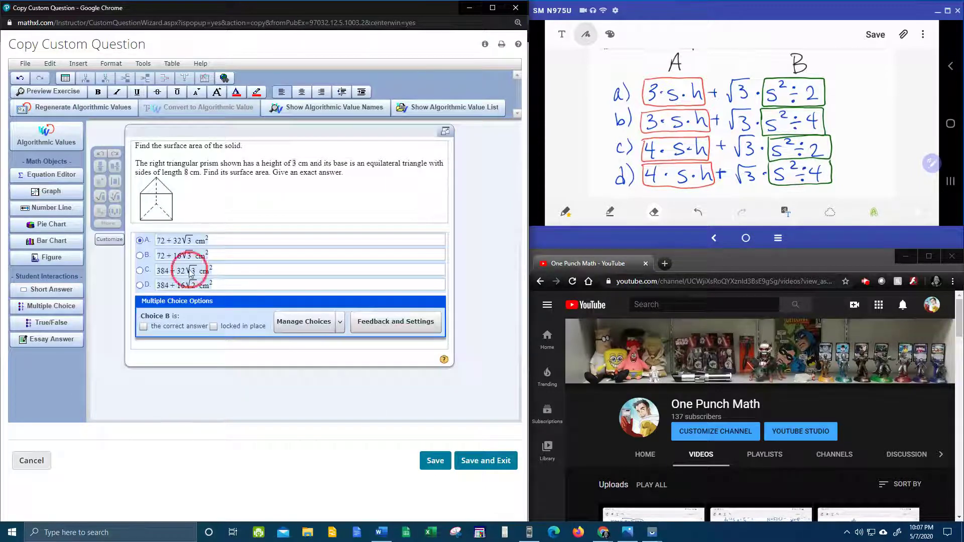
click(102, 256)
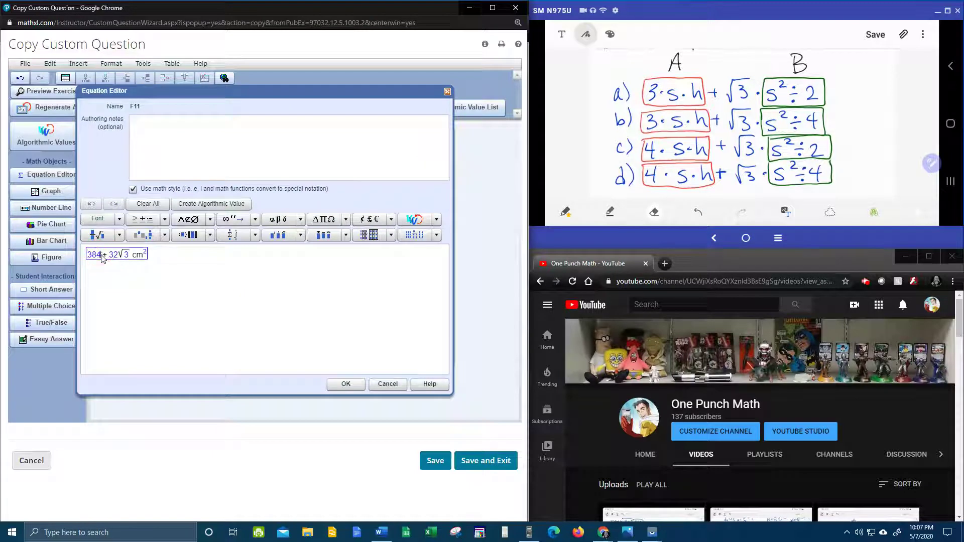
key(BackSpace)
key(BackSpace)
key(BackSpace)
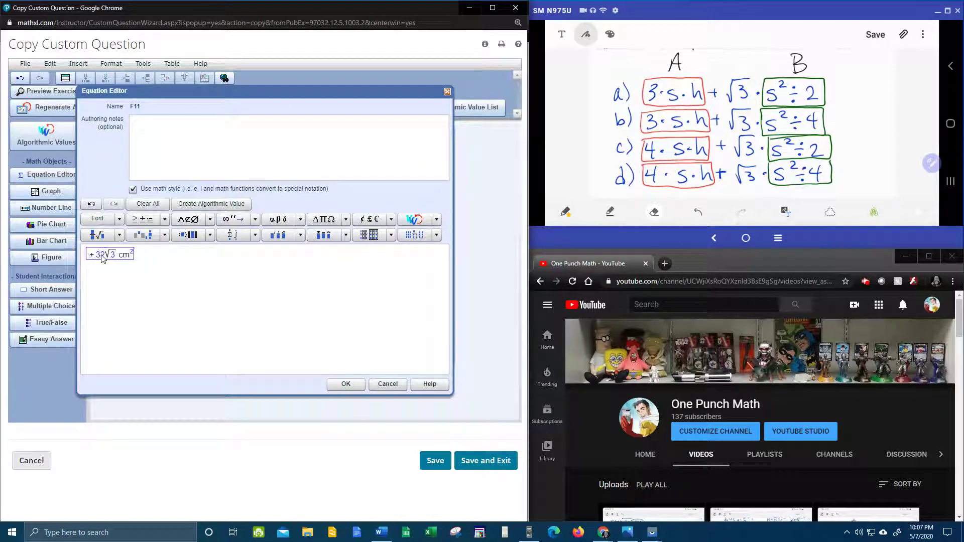
text(~A2)
key(BackSpace)
key(BackSpace)
text(~B1)
click(346, 385)
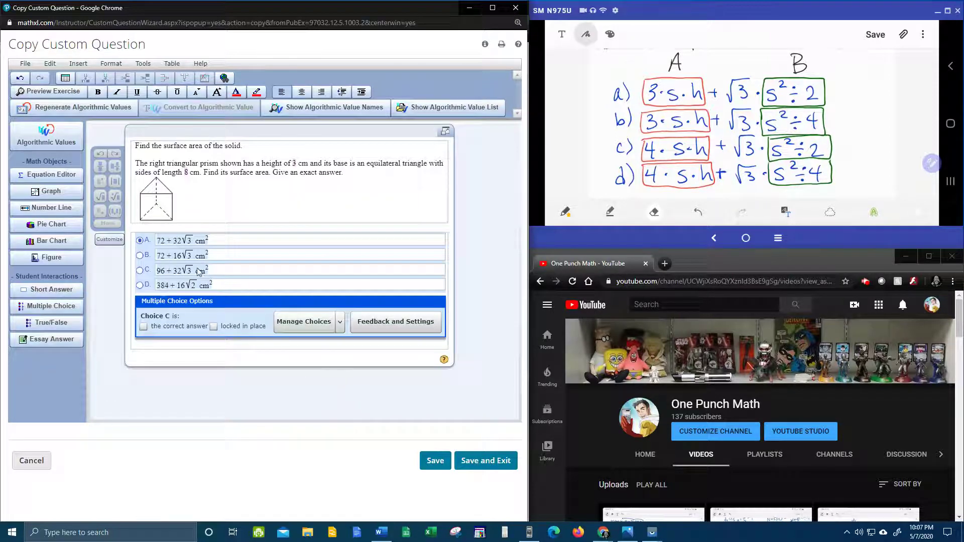
Open the equation of answer choice D and change the number under its radical to 3.
double_click(189, 287)
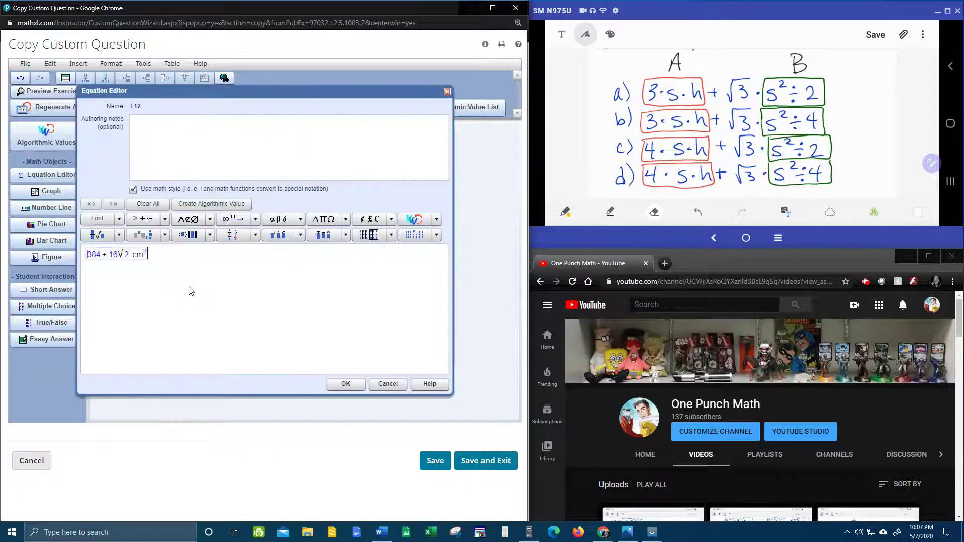
click(127, 256)
key(BackSpace)
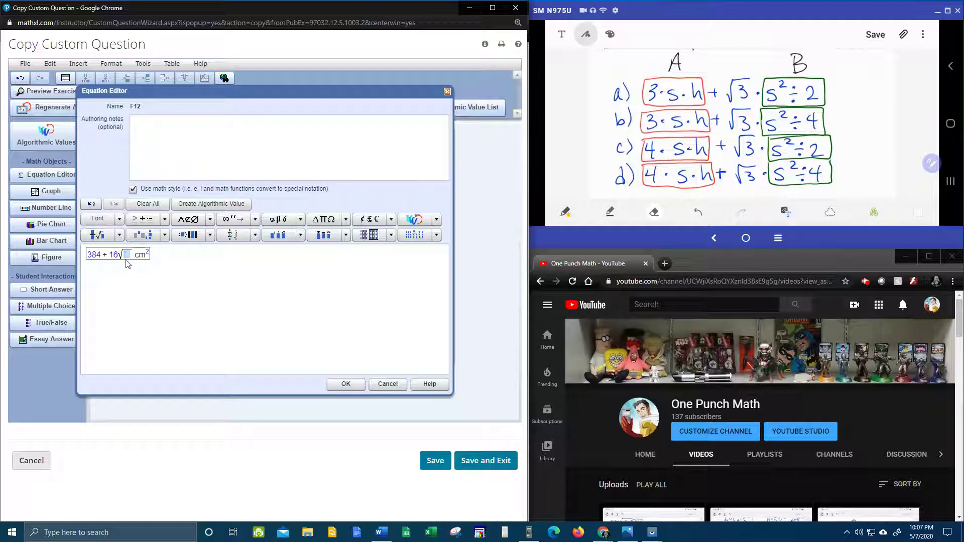
text(3)
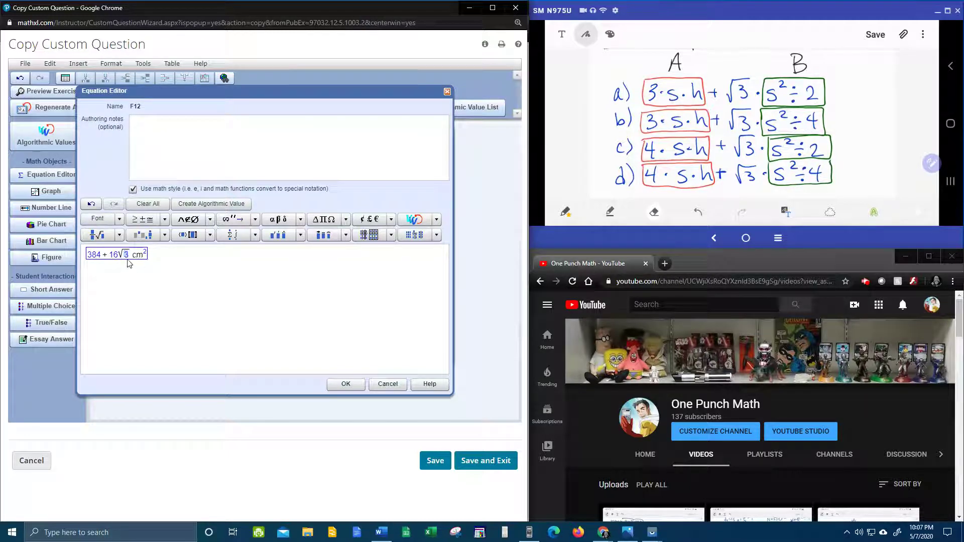
Replace 384 with ~A2 and the radical's coefficient 16 with ~B2 in answer choice D, and accept the equation.
click(102, 256)
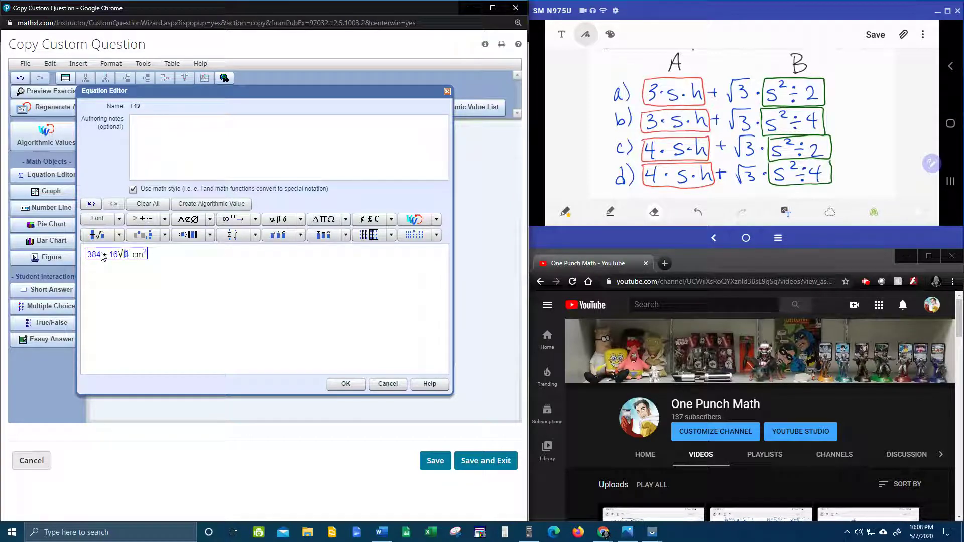
key(BackSpace)
key(BackSpace)
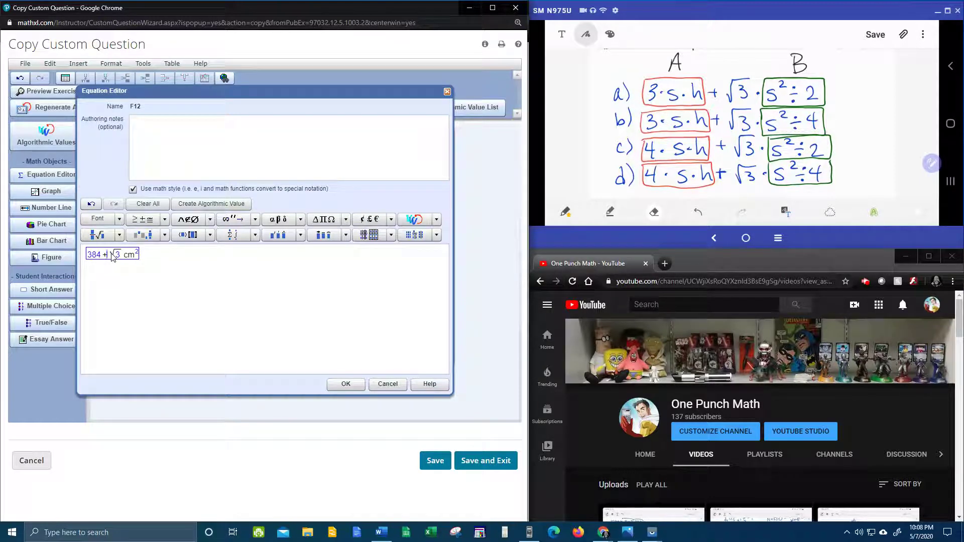
text(84 + B2)
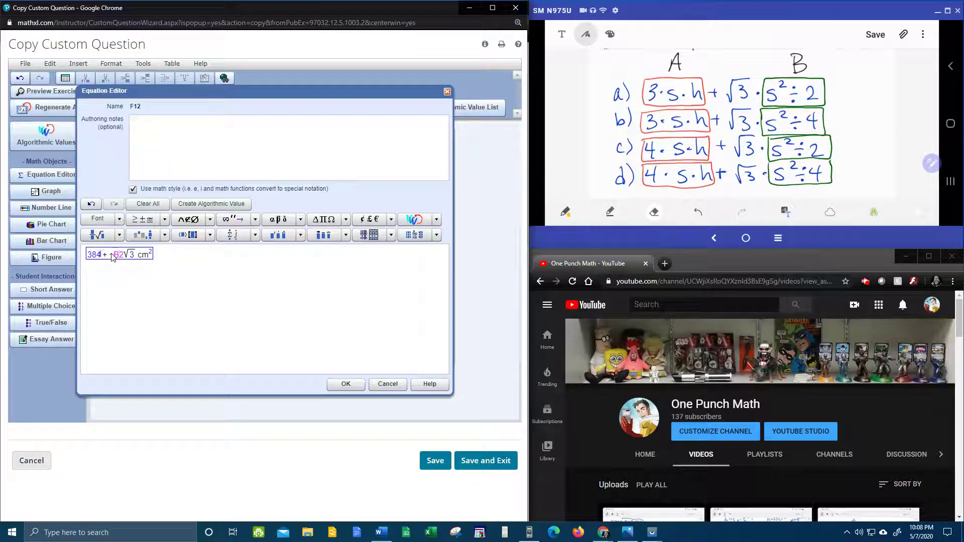
key(BackSpace)
key(BackSpace)
key(BackSpace)
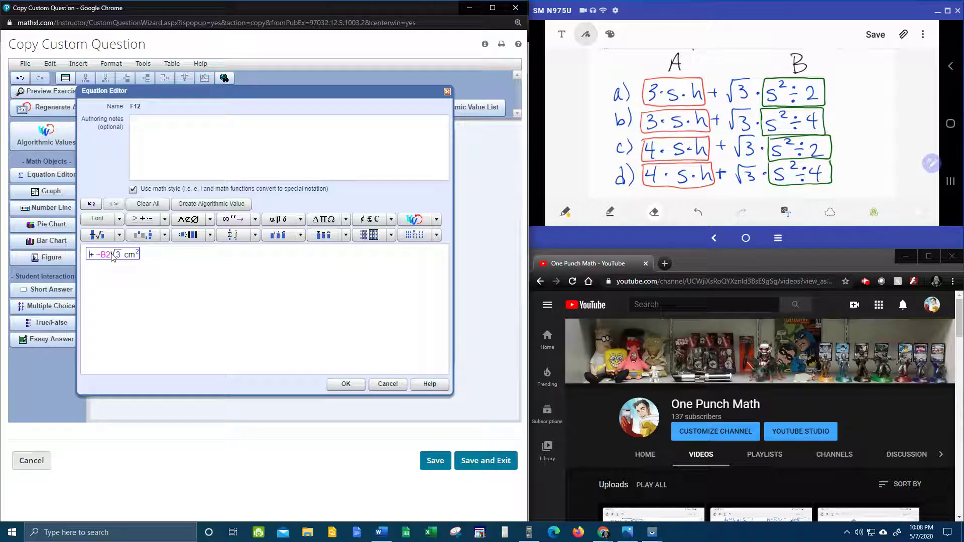
text(A2)
click(351, 387)
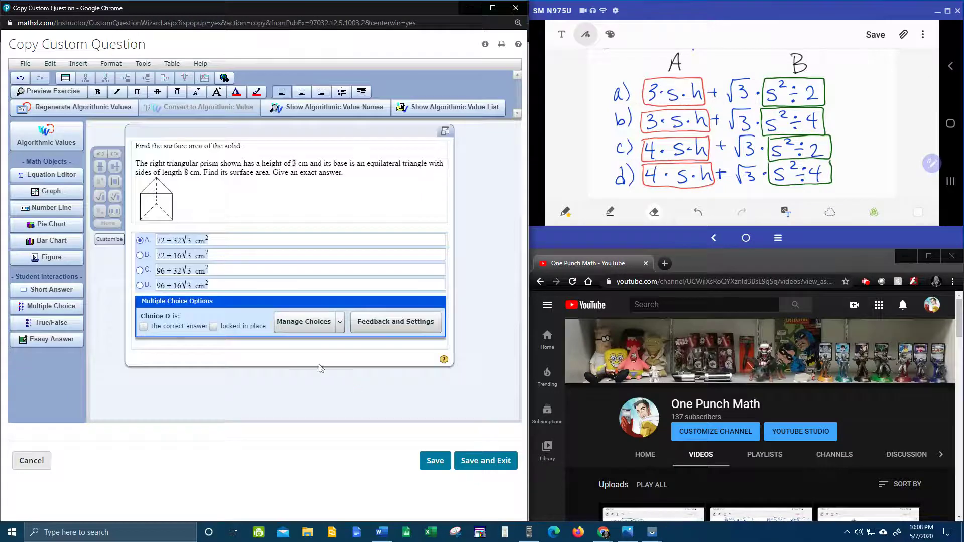
Regenerate the algorithmic values twice to test the prism's dimensions and the four answer choices.
click(304, 214)
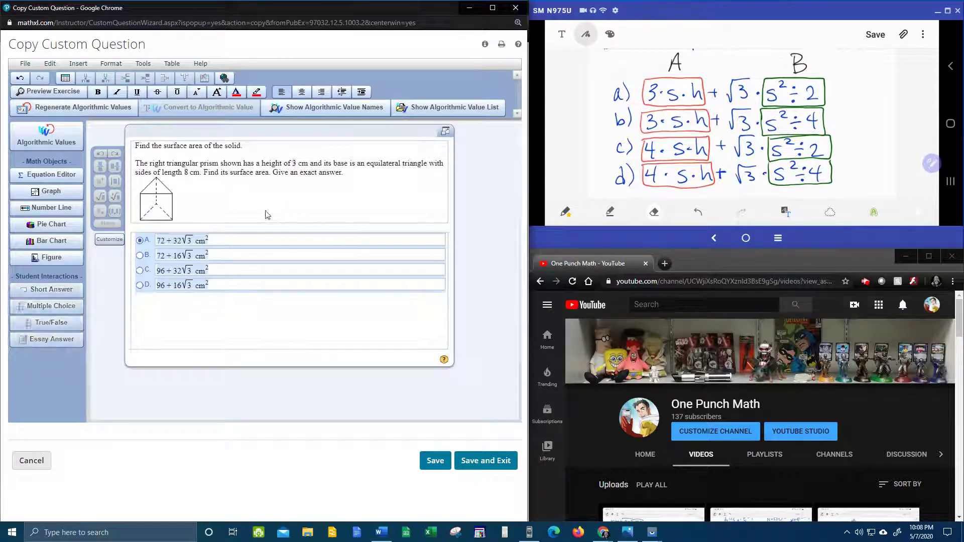
click(91, 108)
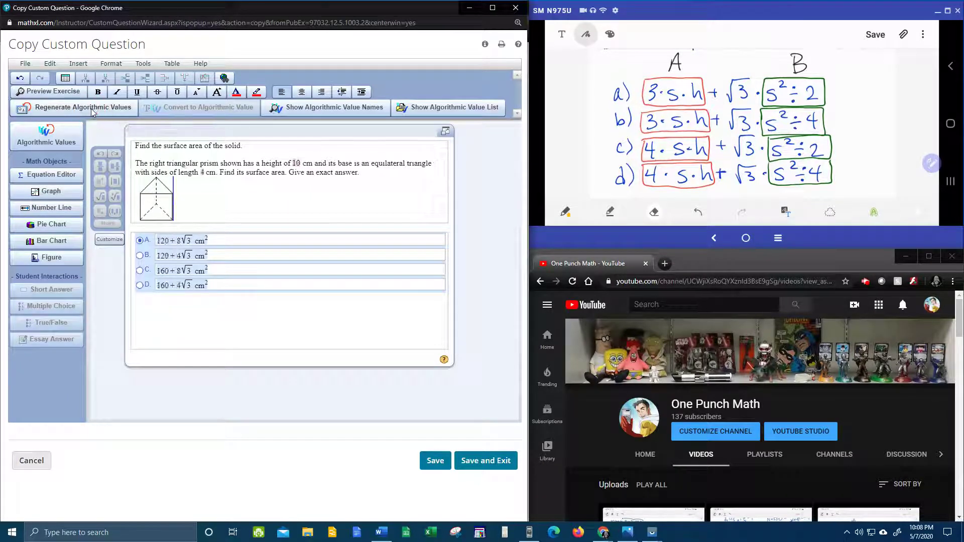
click(91, 109)
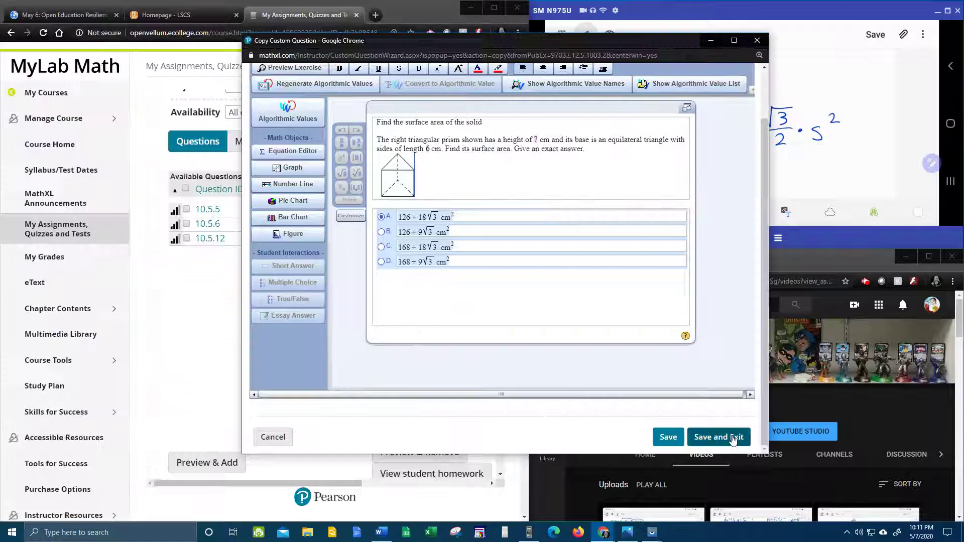
Save the custom question under the name 10.5.5b and exit the question editor.
click(733, 439)
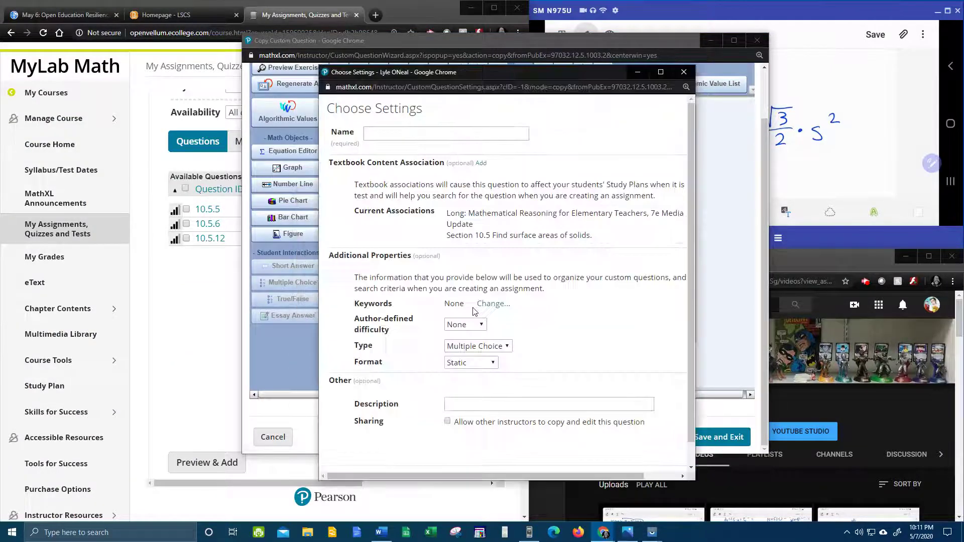
click(382, 136)
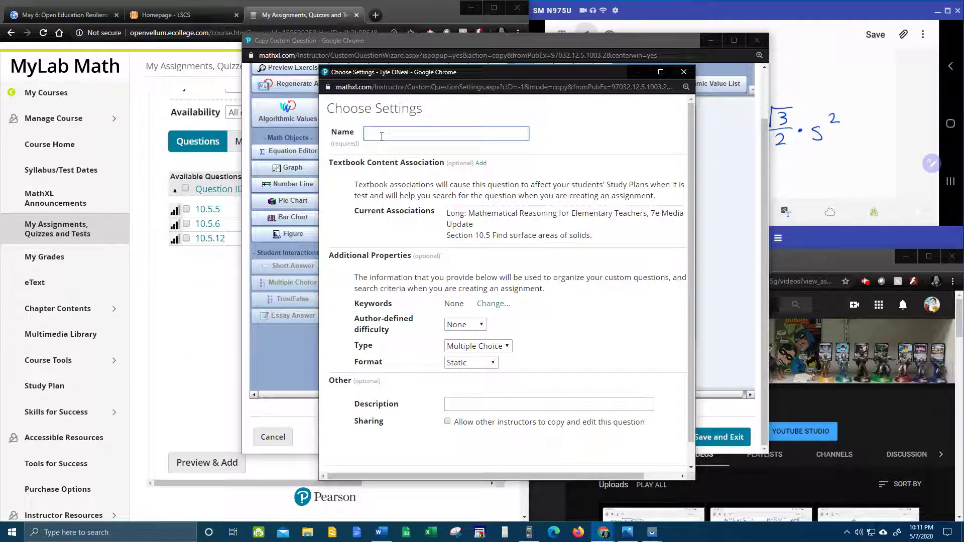
text(10.5.5b)
key(Return)
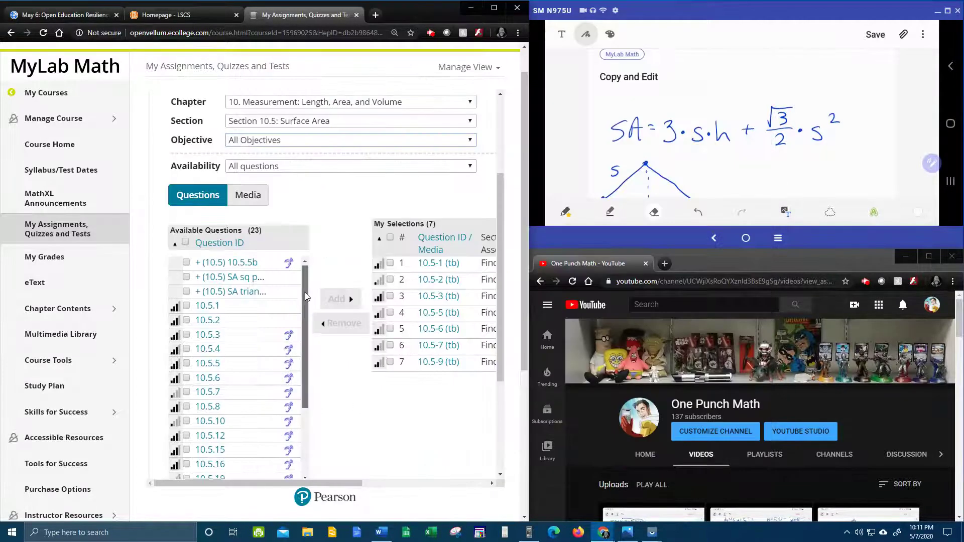
Preview the custom question 10.5.5b from the available questions and reload it several times to check different versions.
mouse_move(229, 270)
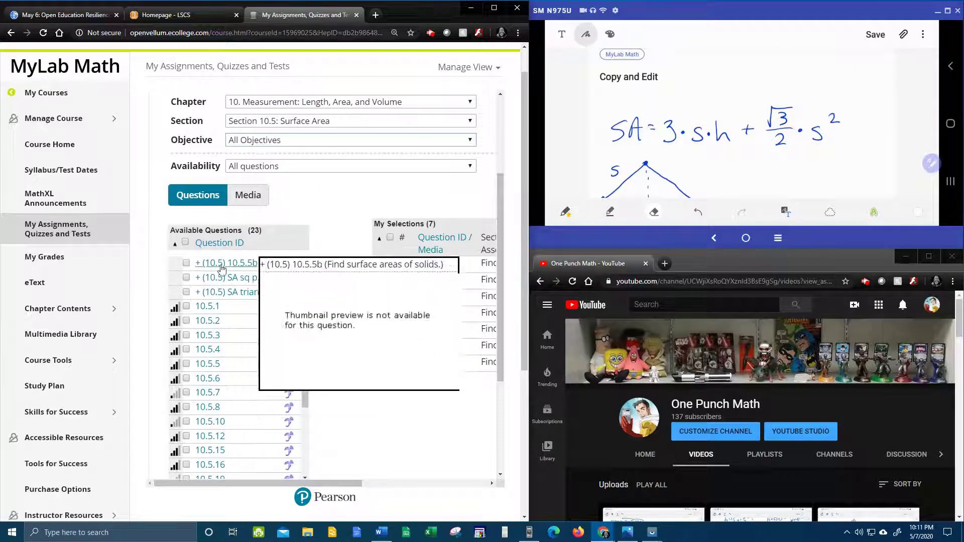
click(249, 269)
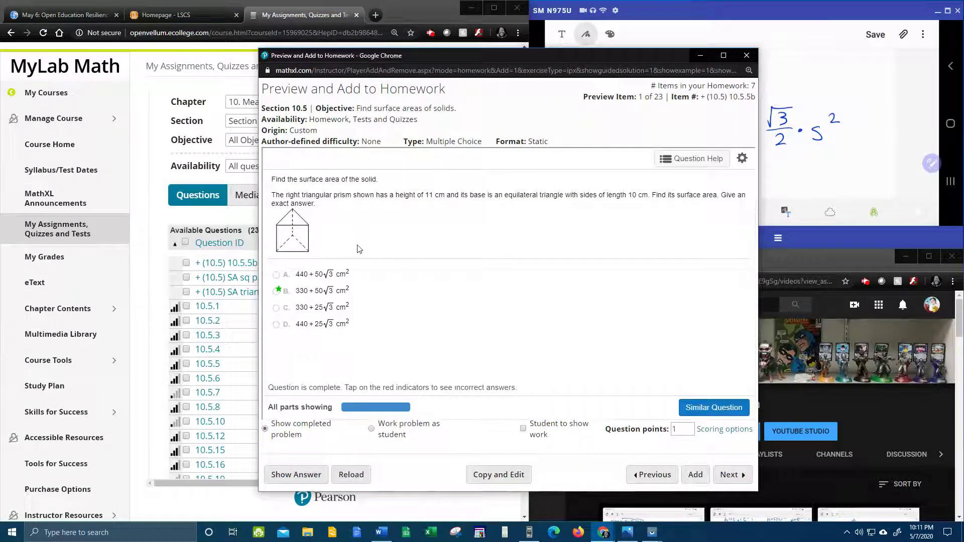
click(357, 475)
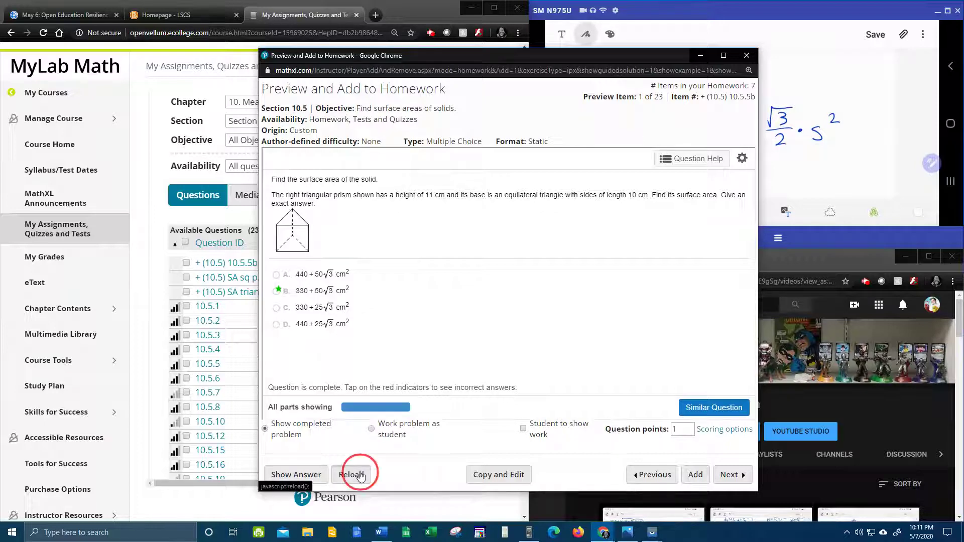
click(360, 476)
click(360, 476)
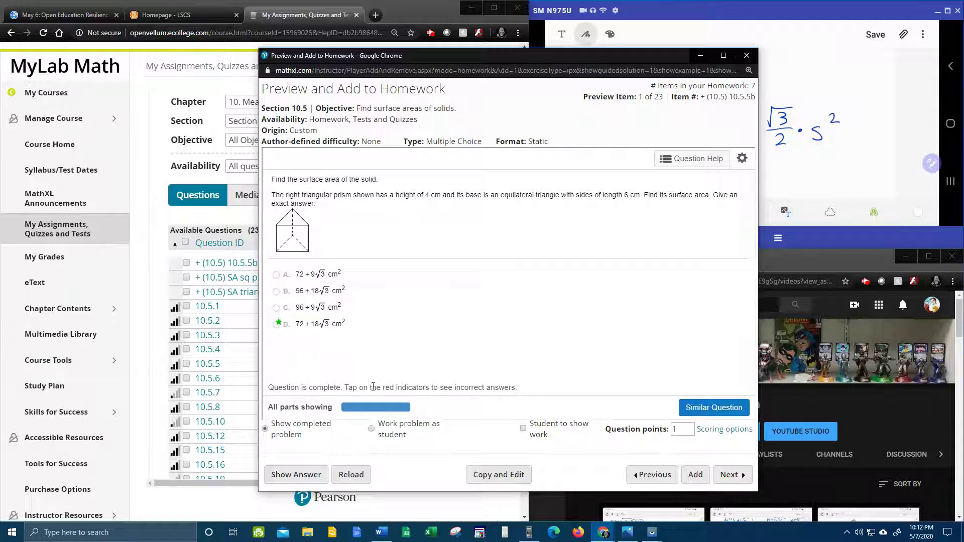
Set the preview to working the problem as a student, and switch to the fx-570/991EX Emulator, placing it clear of the question.
click(377, 437)
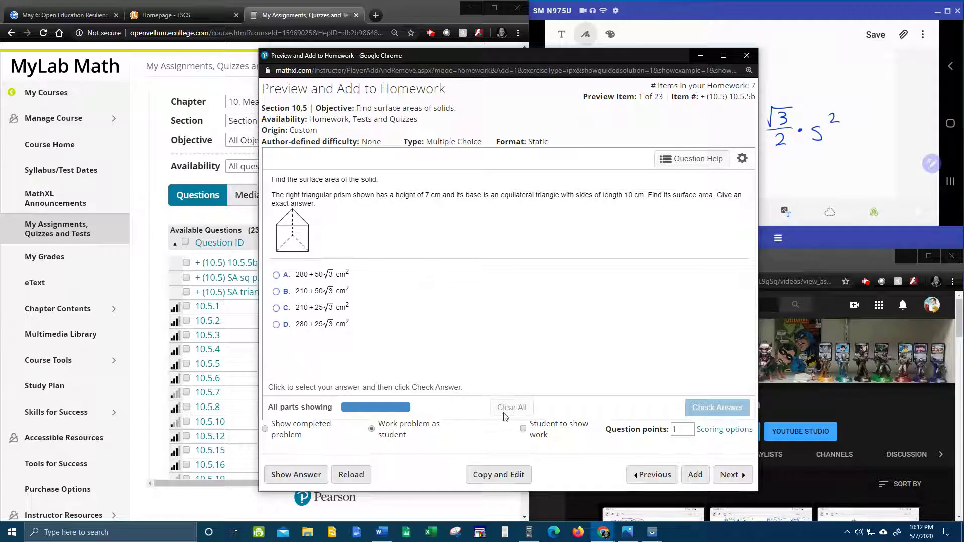
click(529, 532)
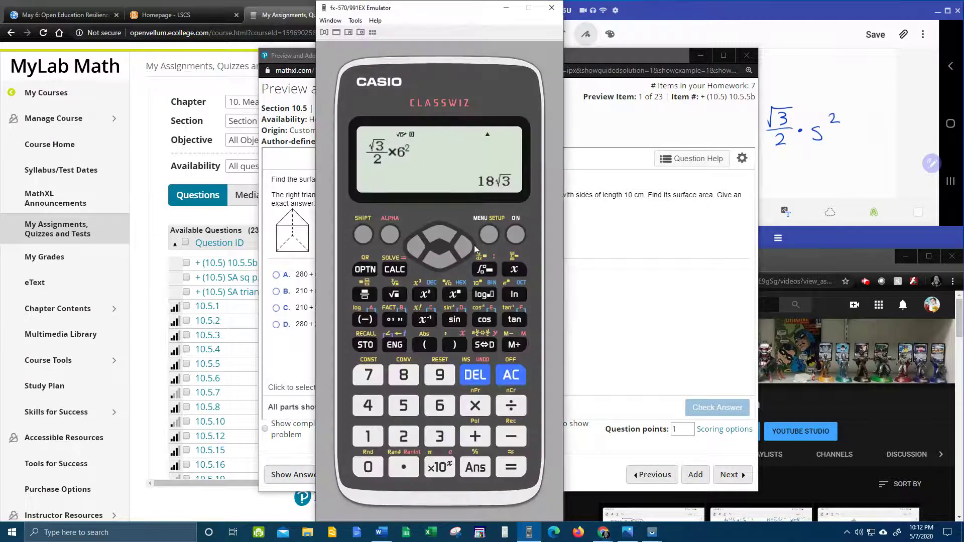
drag(438, 10, 143, 11)
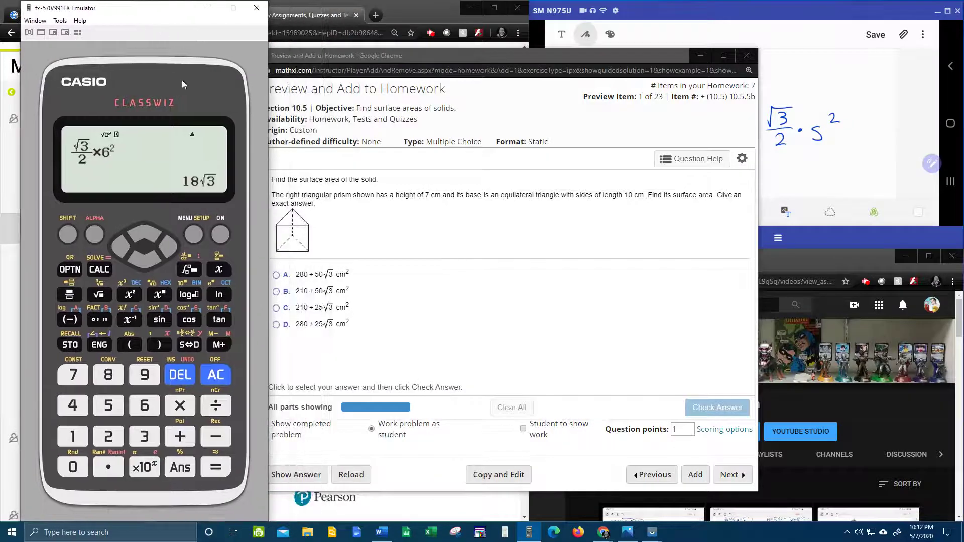
Calculate the prism's lateral area as 3×10×7 on the cleared calculator.
click(215, 375)
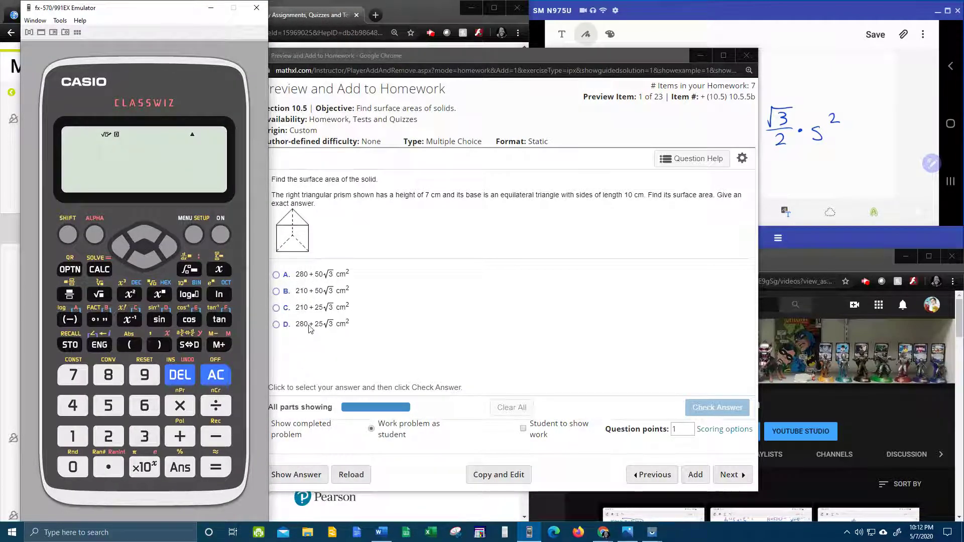
click(145, 436)
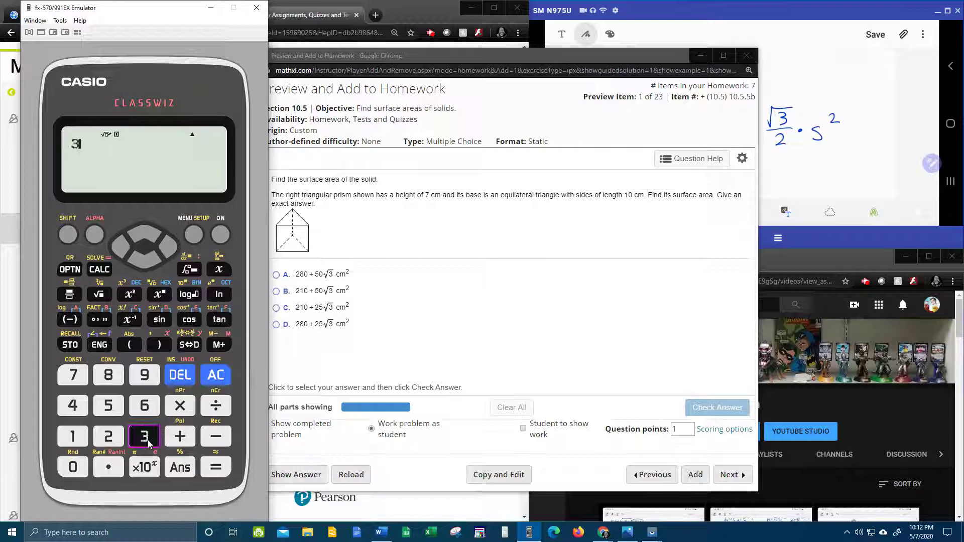
click(184, 411)
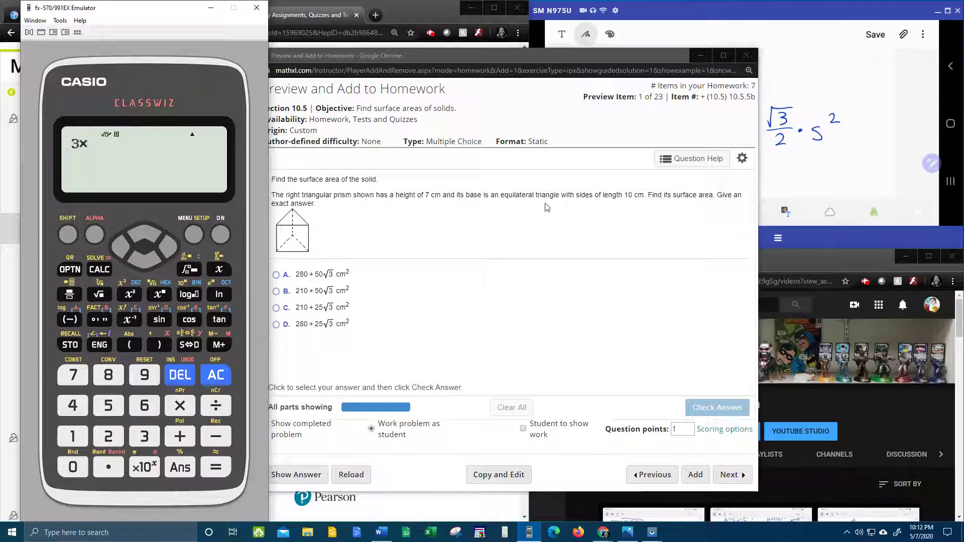
click(76, 437)
click(76, 469)
click(164, 408)
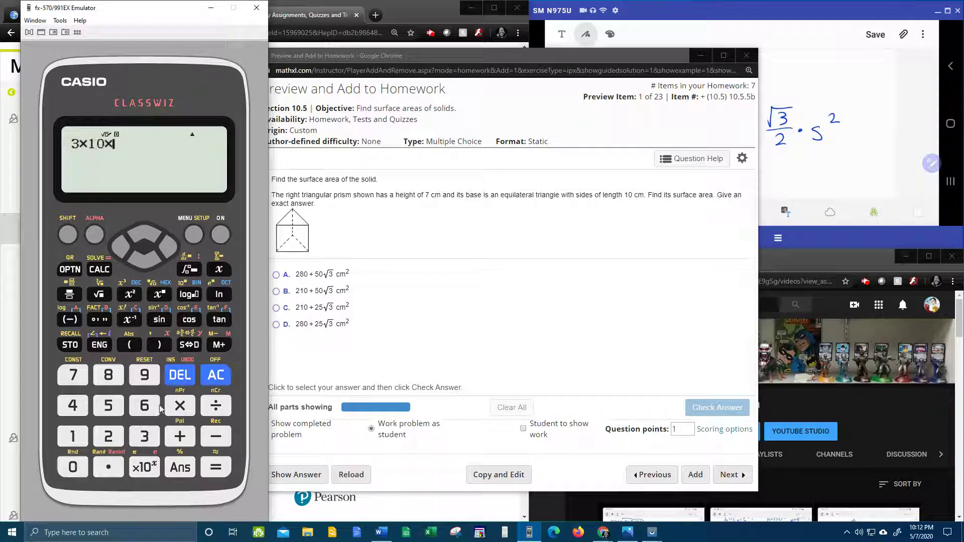
click(75, 378)
click(217, 467)
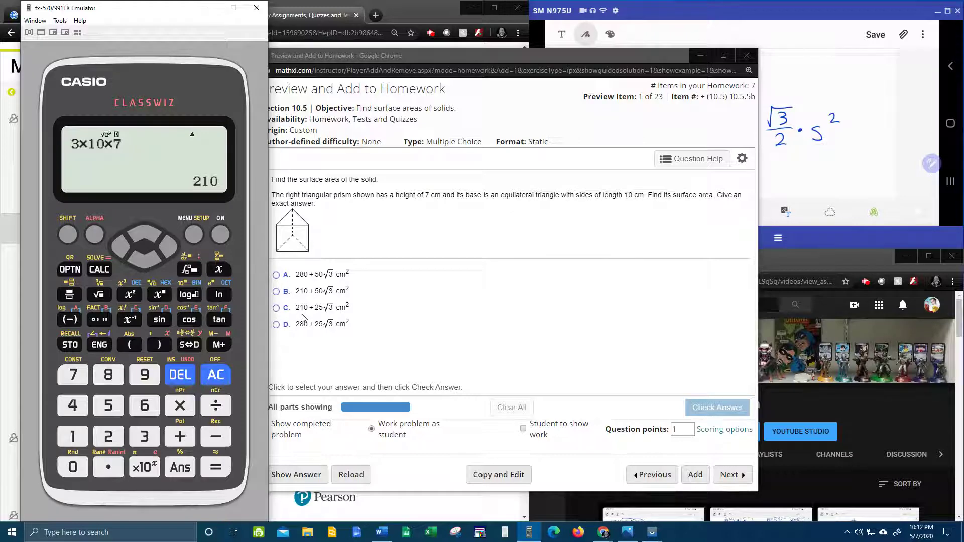
Clear the calculator and calculate the combined area of the two triangular bases as √3/2×100.
click(215, 380)
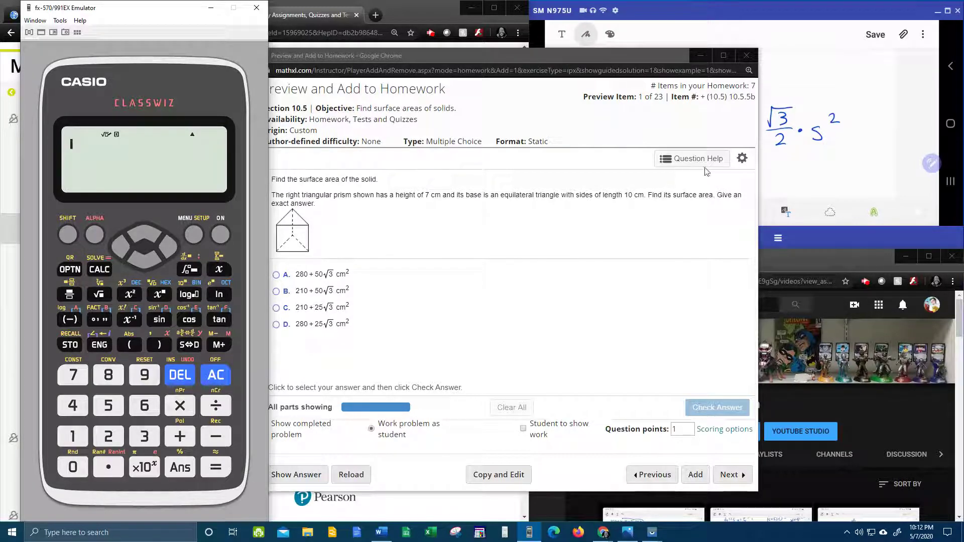
click(73, 296)
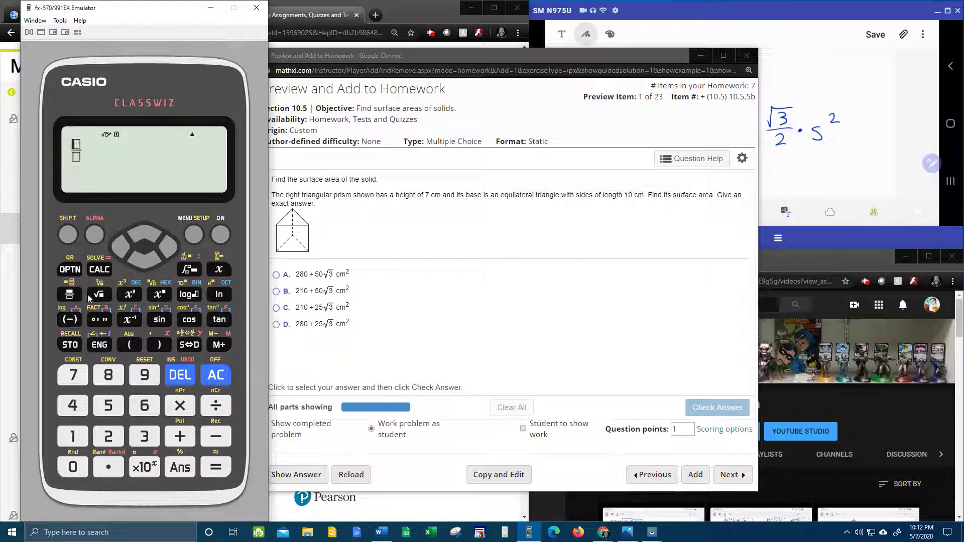
click(99, 295)
click(145, 440)
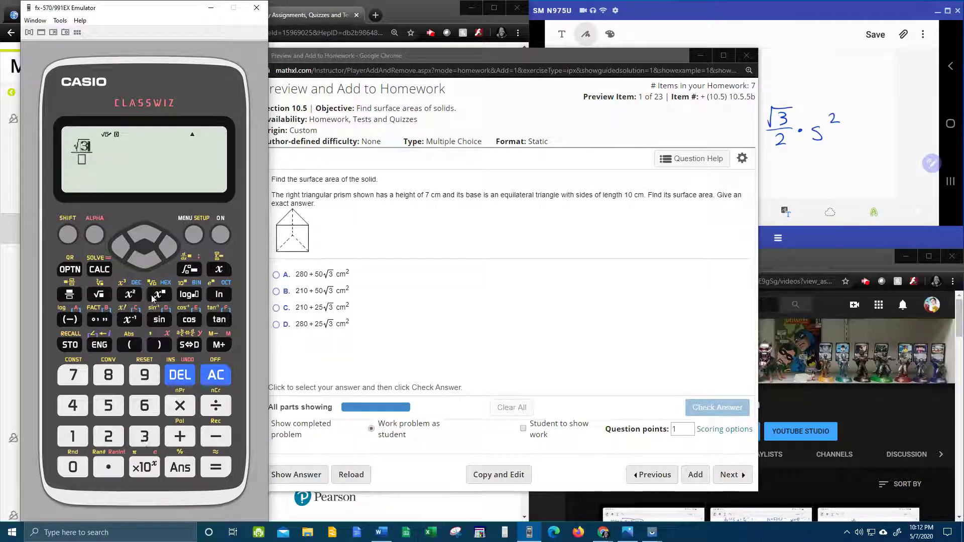
click(149, 262)
click(108, 436)
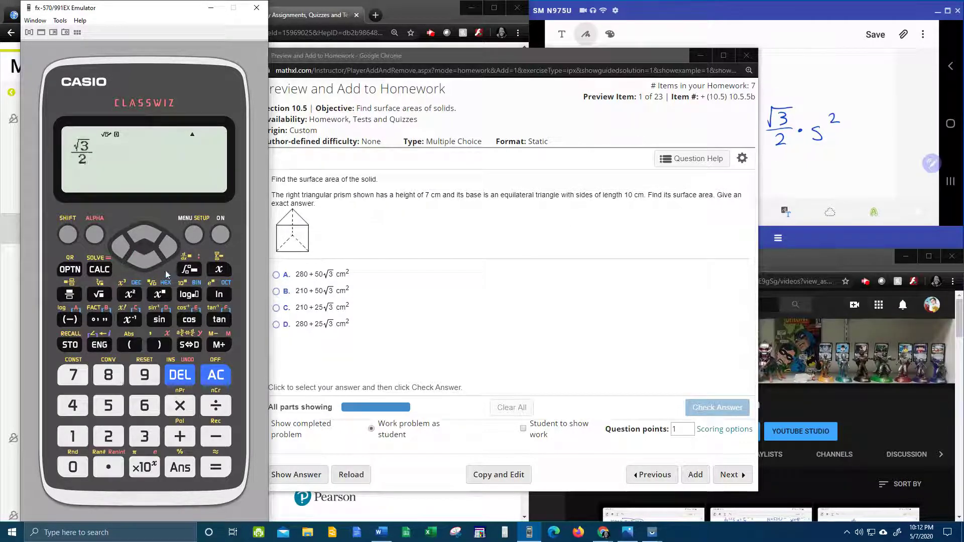
click(170, 246)
click(180, 405)
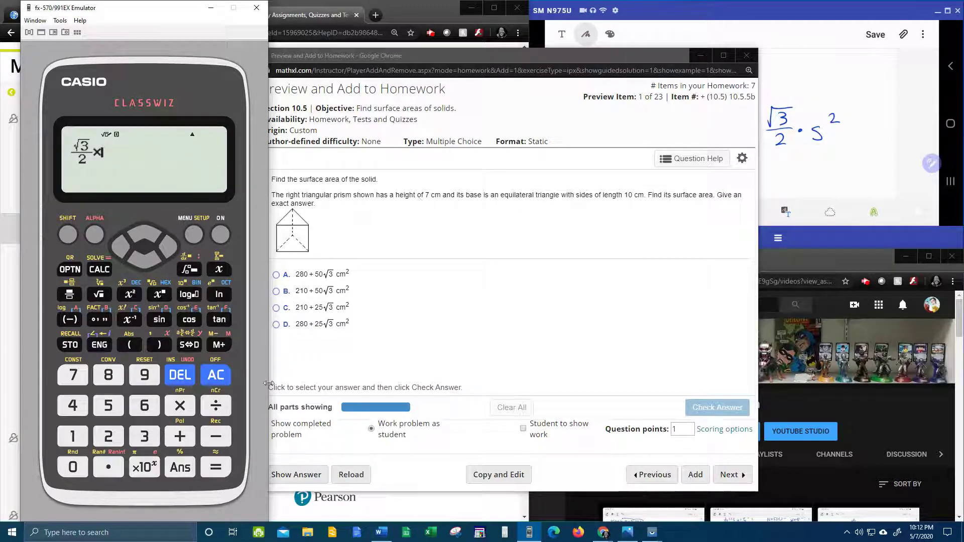
click(73, 436)
click(73, 467)
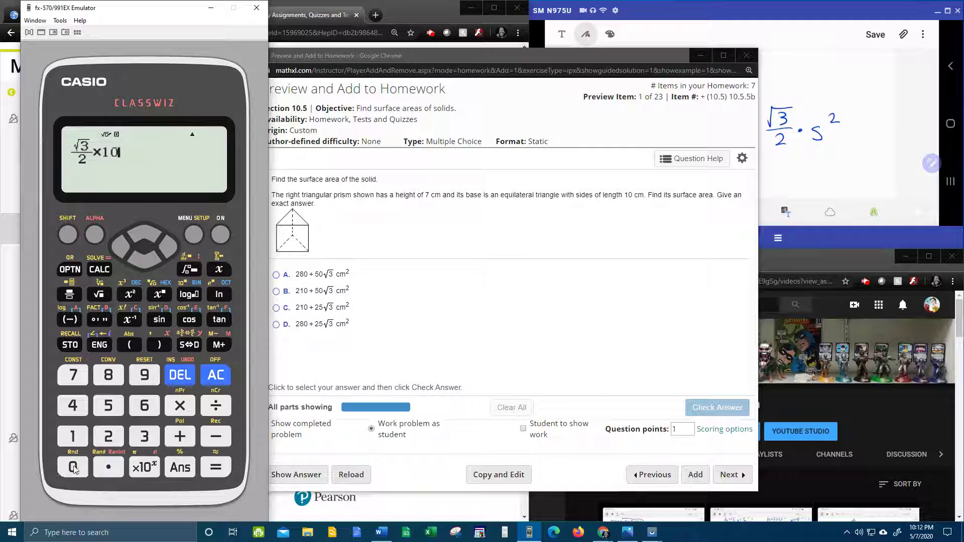
click(73, 467)
click(216, 467)
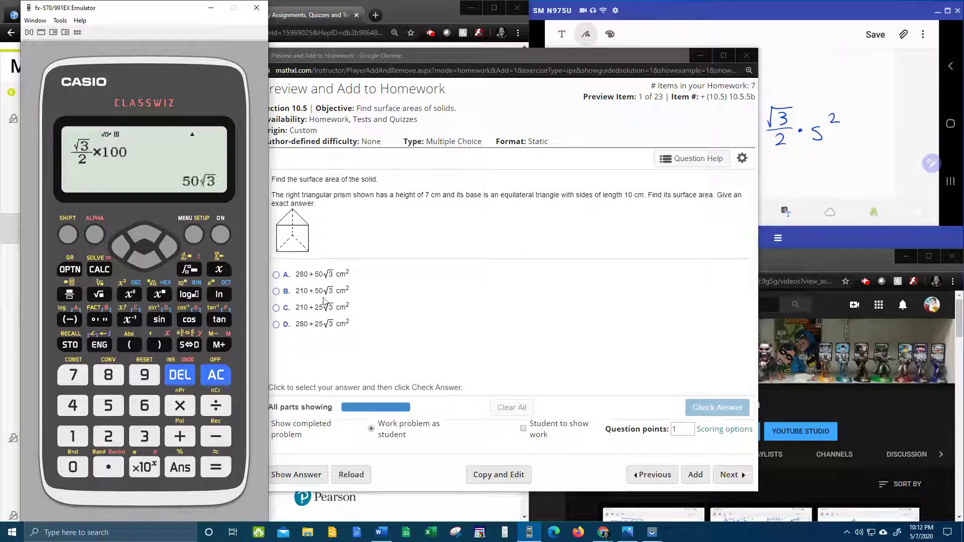
Check choice B, 210 + 50√3 cm², as the student answer, and dismiss the calculator and the question preview.
click(276, 293)
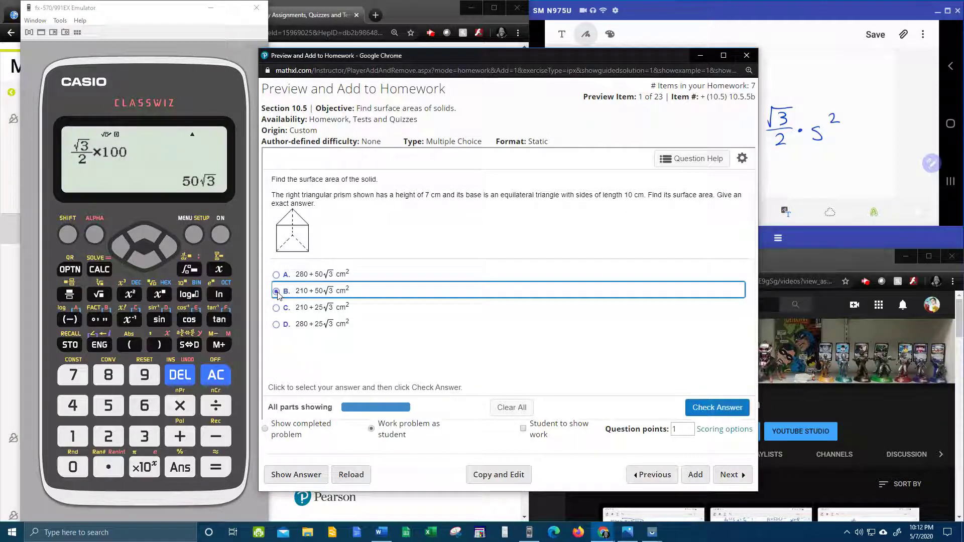
click(689, 405)
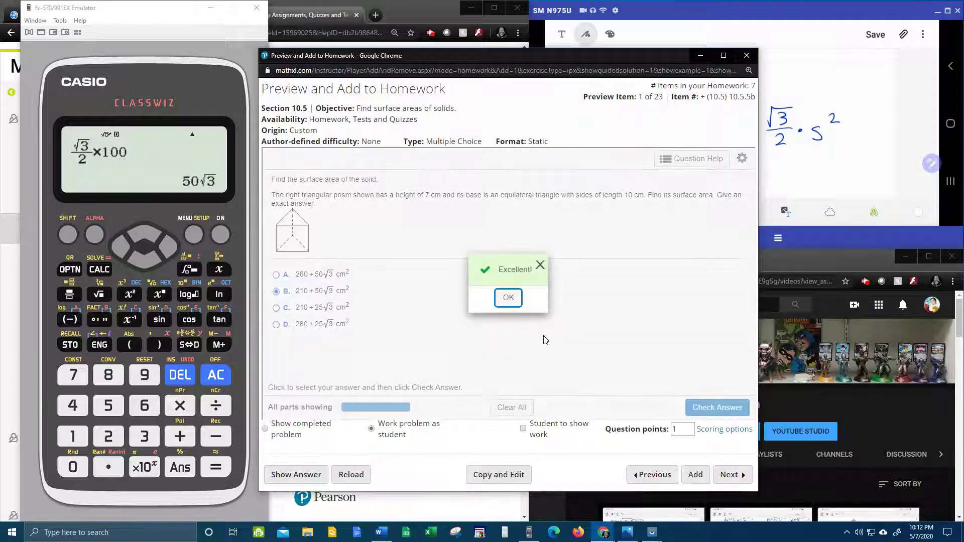
click(509, 297)
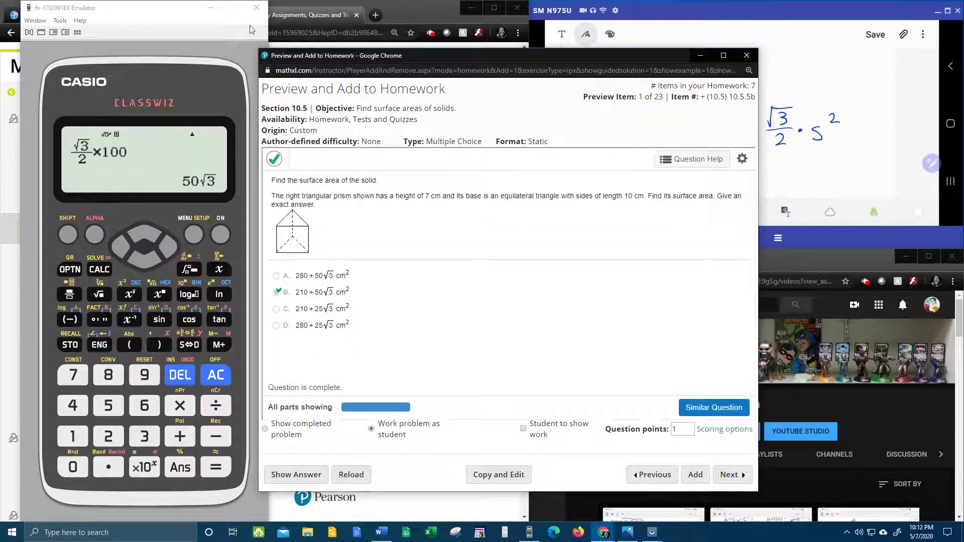
click(210, 7)
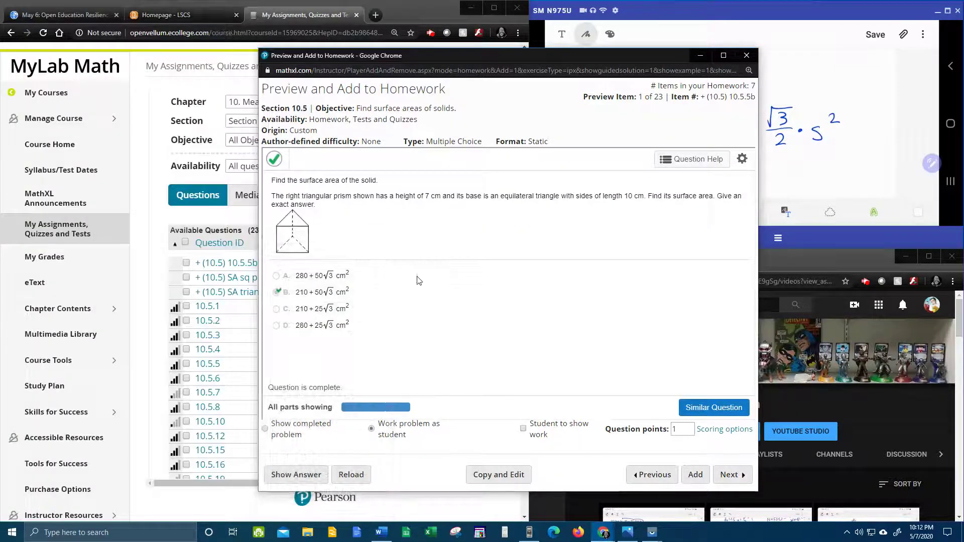
click(747, 55)
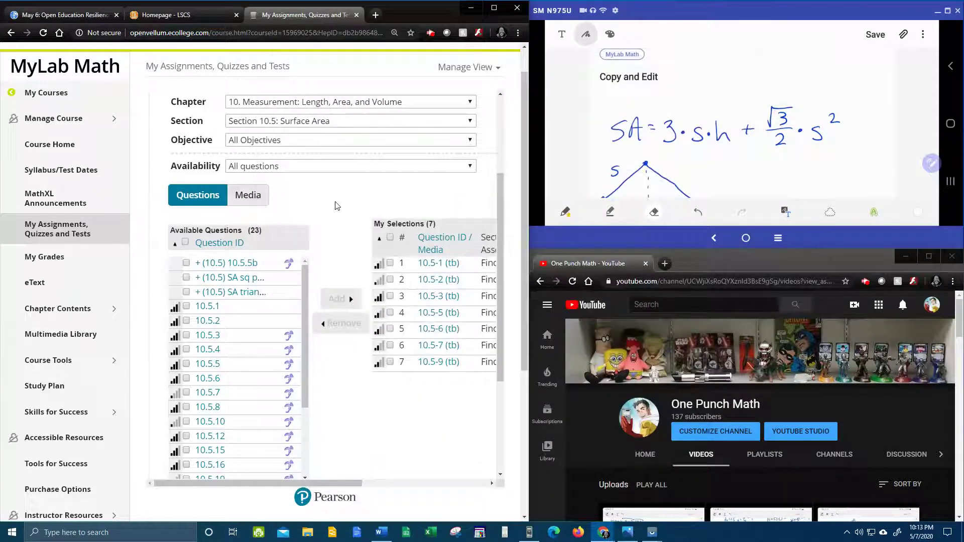